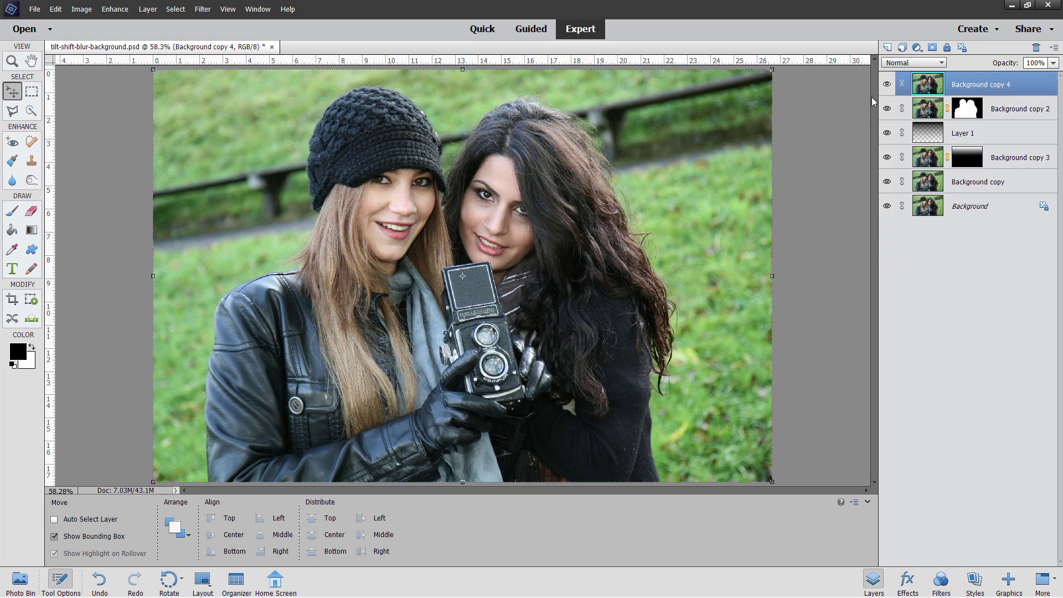
Toggle Background copy 4's visibility off, on, and off again to compare the edit with the original.
{"action": "left_click", "coordinate": [886, 84]}
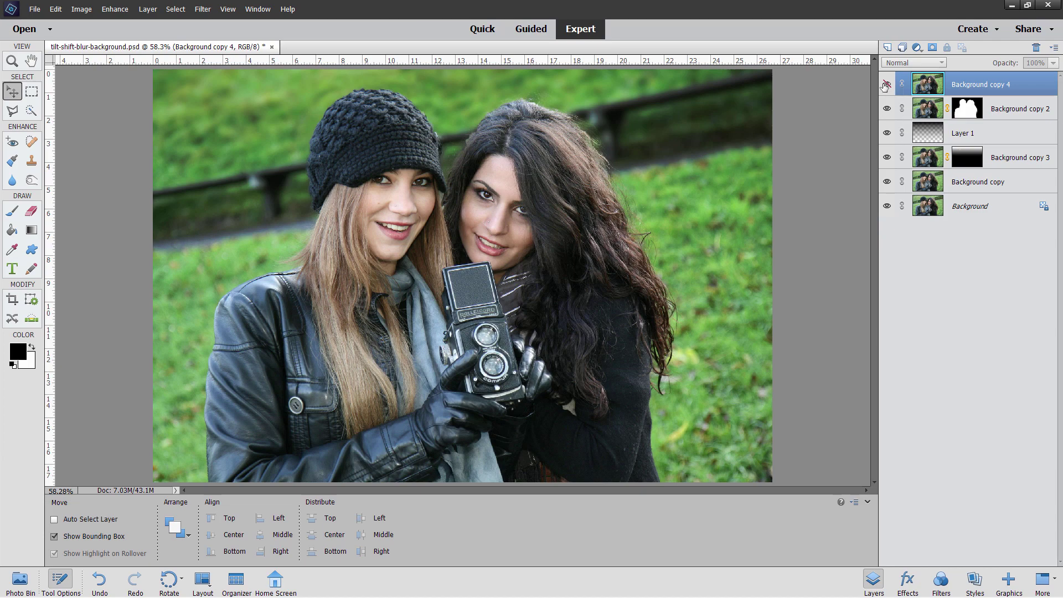
{"action": "left_click", "coordinate": [887, 86]}
{"action": "left_click", "coordinate": [886, 85]}
Select Background copy 4 through Background copy and delete all five layers.
{"action": "left_click", "coordinate": [1011, 182], "text": "shift"}
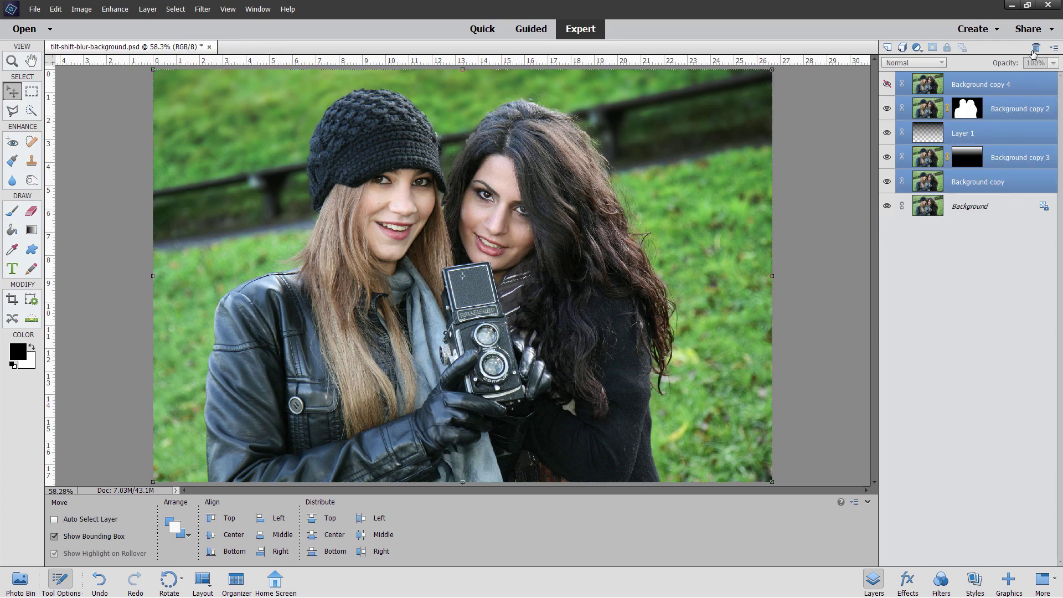
{"action": "left_click", "coordinate": [1035, 49]}
{"action": "left_click", "coordinate": [509, 215]}
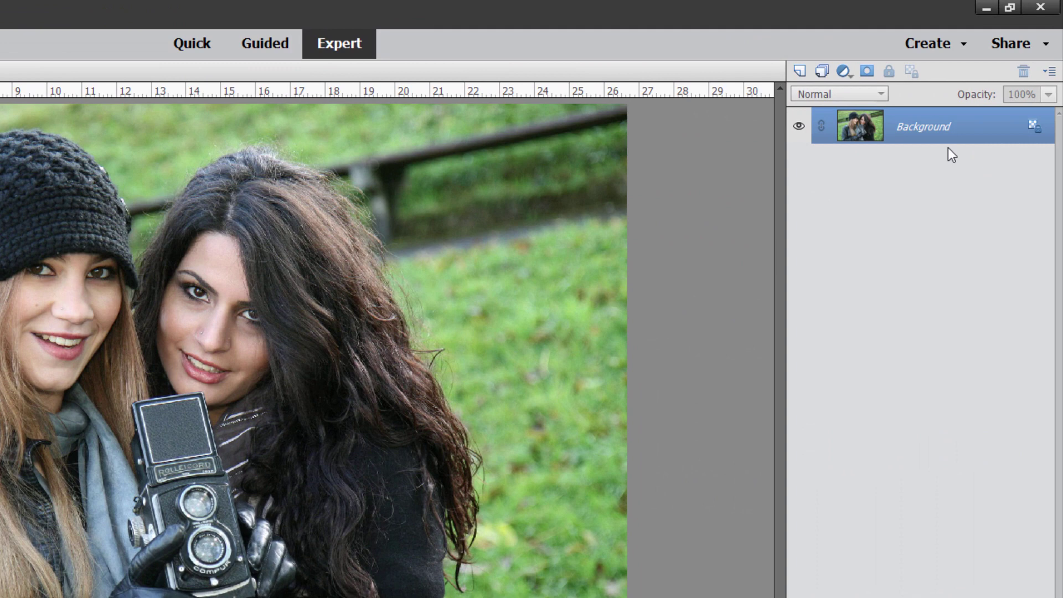
Duplicate the Background layer to create a Background copy layer.
{"action": "right_click", "coordinate": [933, 130]}
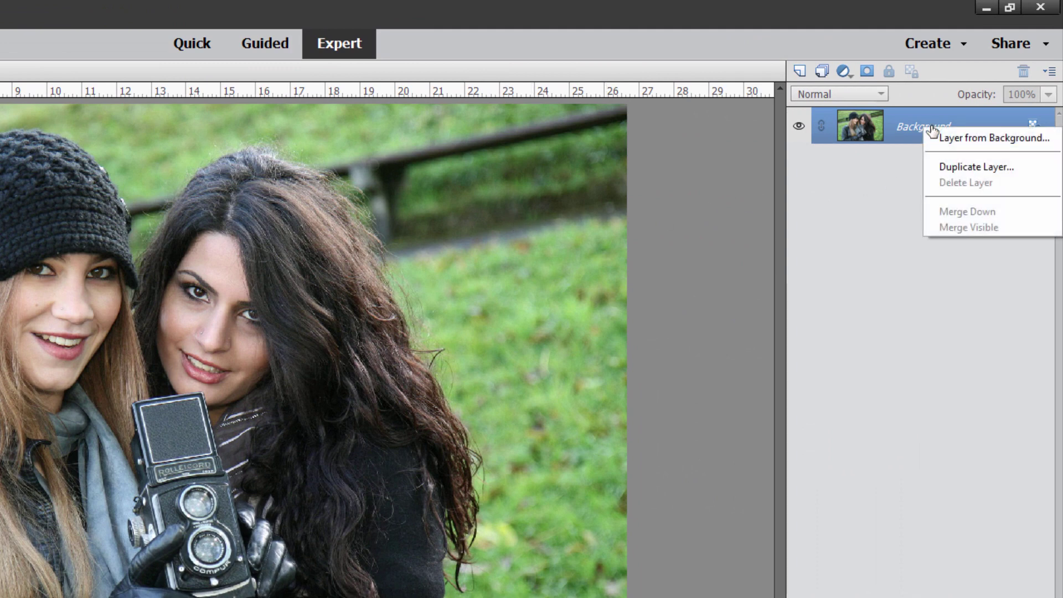
{"action": "left_click", "coordinate": [941, 168]}
{"action": "left_click", "coordinate": [397, 273]}
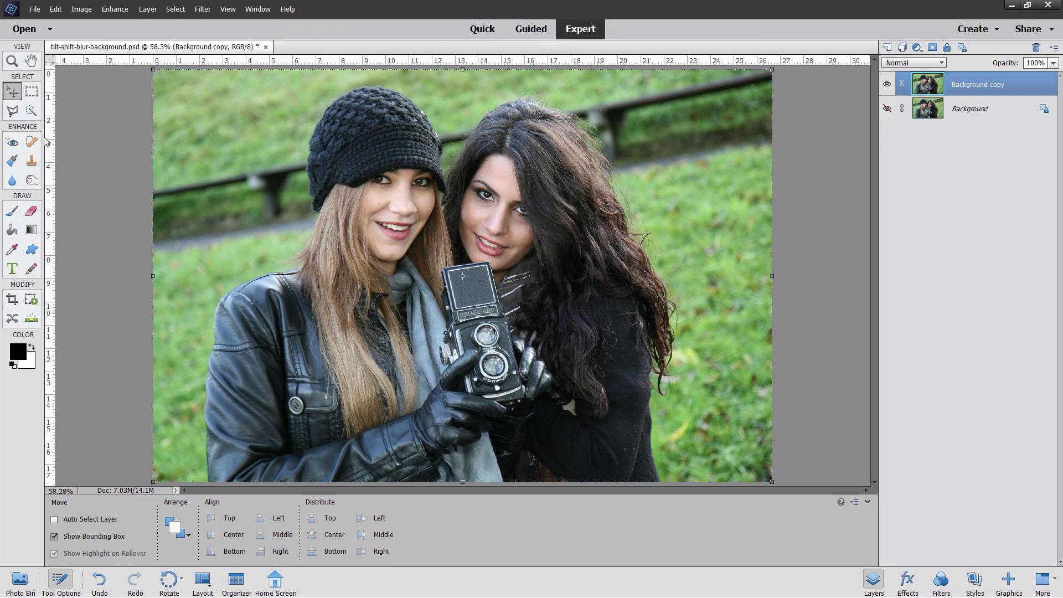
Quick-select both women, covering the beanie, jacket, hair, scarf, left glove and second face.
{"action": "left_click", "coordinate": [16, 113]}
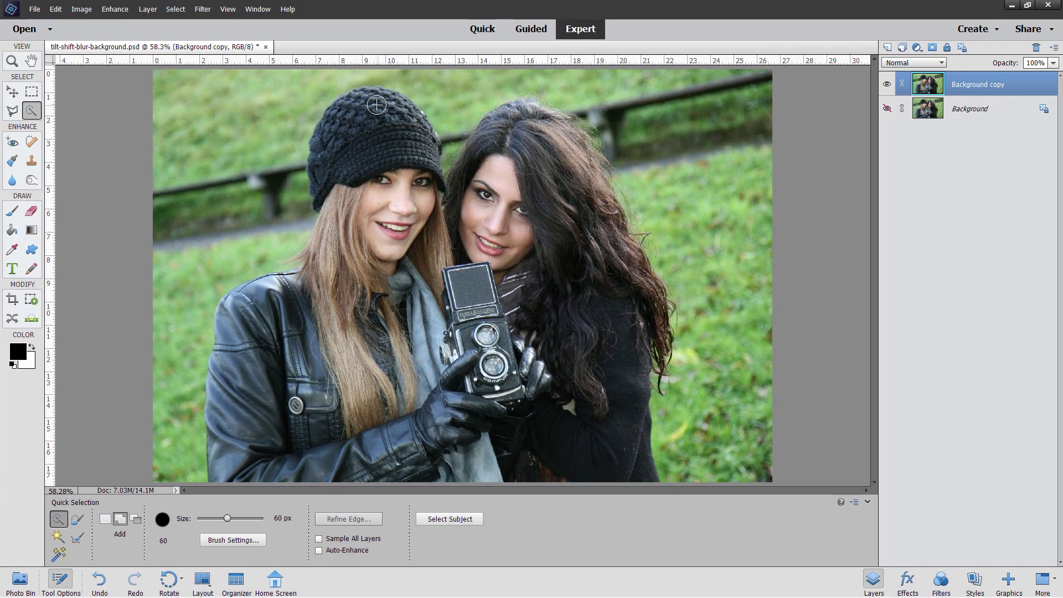
{"action": "mouse_move", "coordinate": [407, 71]}
{"action": "left_mouse_down"}
{"action": "mouse_move", "coordinate": [378, 74]}
{"action": "mouse_move", "coordinate": [334, 132]}
{"action": "mouse_move", "coordinate": [326, 232]}
{"action": "mouse_move", "coordinate": [309, 265]}
{"action": "mouse_move", "coordinate": [234, 308]}
{"action": "left_mouse_up"}
{"action": "mouse_move", "coordinate": [226, 359]}
{"action": "left_mouse_down"}
{"action": "mouse_move", "coordinate": [233, 458]}
{"action": "mouse_move", "coordinate": [362, 428]}
{"action": "mouse_move", "coordinate": [342, 327]}
{"action": "left_mouse_up"}
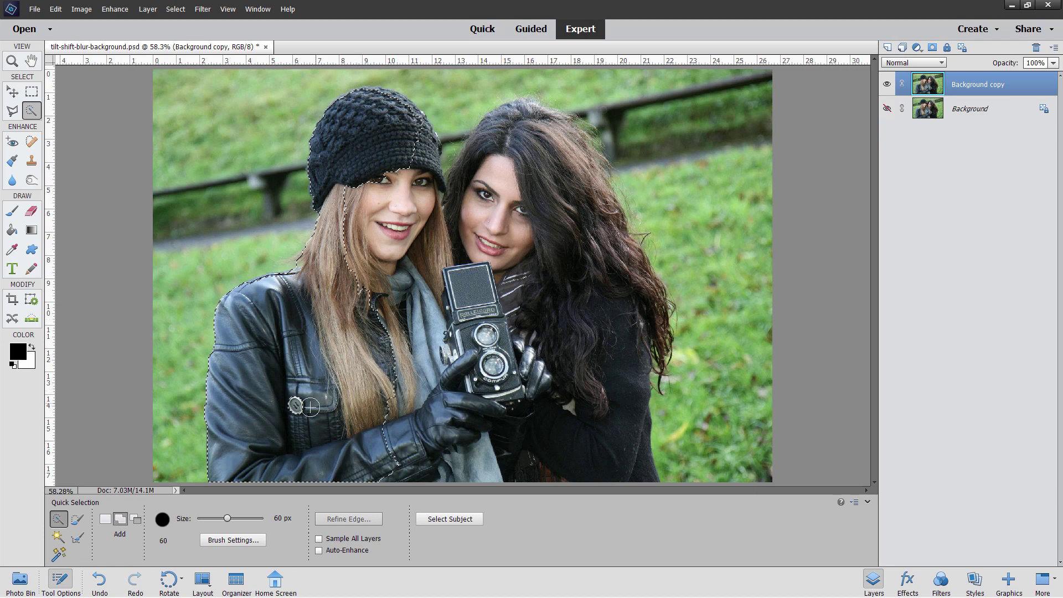
{"action": "mouse_move", "coordinate": [431, 383]}
{"action": "left_mouse_down"}
{"action": "mouse_move", "coordinate": [482, 372]}
{"action": "mouse_move", "coordinate": [490, 343]}
{"action": "mouse_move", "coordinate": [458, 265]}
{"action": "left_mouse_up"}
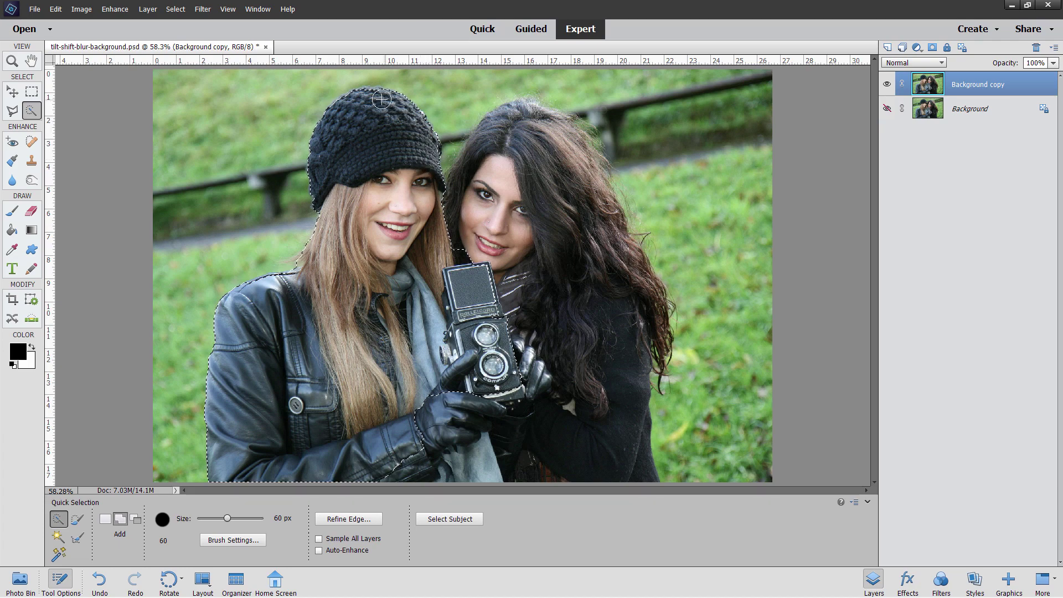
{"action": "left_click", "coordinate": [453, 189]}
{"action": "mouse_move", "coordinate": [453, 189]}
{"action": "left_mouse_down"}
{"action": "mouse_move", "coordinate": [510, 110]}
{"action": "mouse_move", "coordinate": [542, 109]}
{"action": "mouse_move", "coordinate": [572, 135]}
{"action": "mouse_move", "coordinate": [652, 312]}
{"action": "mouse_move", "coordinate": [630, 417]}
{"action": "mouse_move", "coordinate": [515, 254]}
{"action": "mouse_move", "coordinate": [466, 280]}
{"action": "left_mouse_up"}
Subtract the grass above the hat and the gap between hat and hair.
{"action": "left_click", "coordinate": [135, 519]}
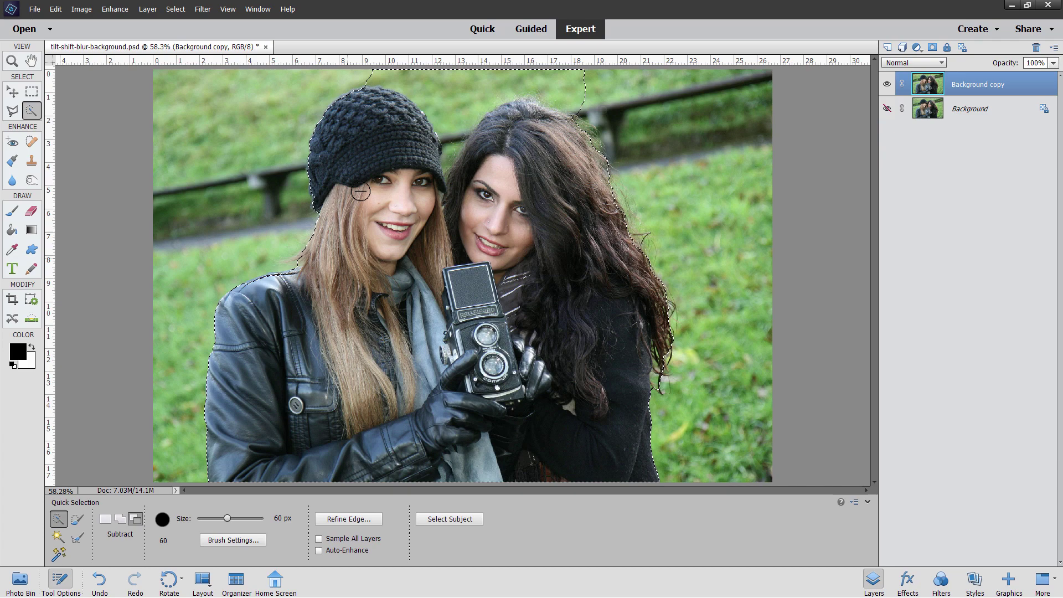
{"action": "mouse_move", "coordinate": [371, 73]}
{"action": "left_mouse_down"}
{"action": "mouse_move", "coordinate": [432, 86]}
{"action": "mouse_move", "coordinate": [533, 71]}
{"action": "mouse_move", "coordinate": [581, 94]}
{"action": "mouse_move", "coordinate": [535, 86]}
{"action": "mouse_move", "coordinate": [567, 103]}
{"action": "left_mouse_up"}
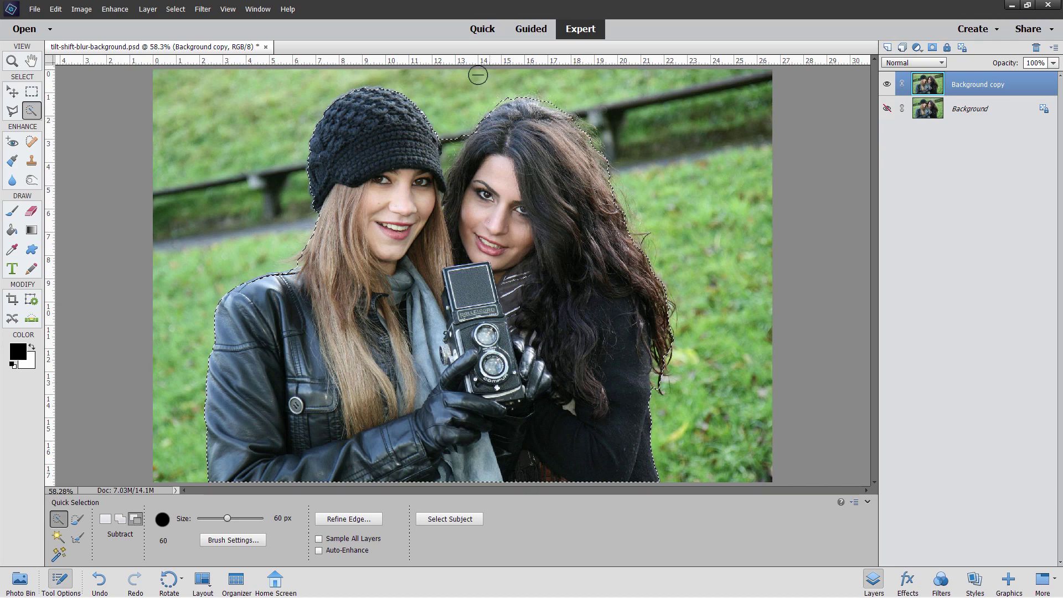
{"action": "mouse_move", "coordinate": [474, 75]}
{"action": "left_mouse_down"}
{"action": "mouse_move", "coordinate": [450, 158]}
{"action": "mouse_move", "coordinate": [458, 111]}
{"action": "left_mouse_up"}
In Refine Edge, brush Refine Radius along the hat, hair top and hair side.
{"action": "left_click", "coordinate": [348, 519]}
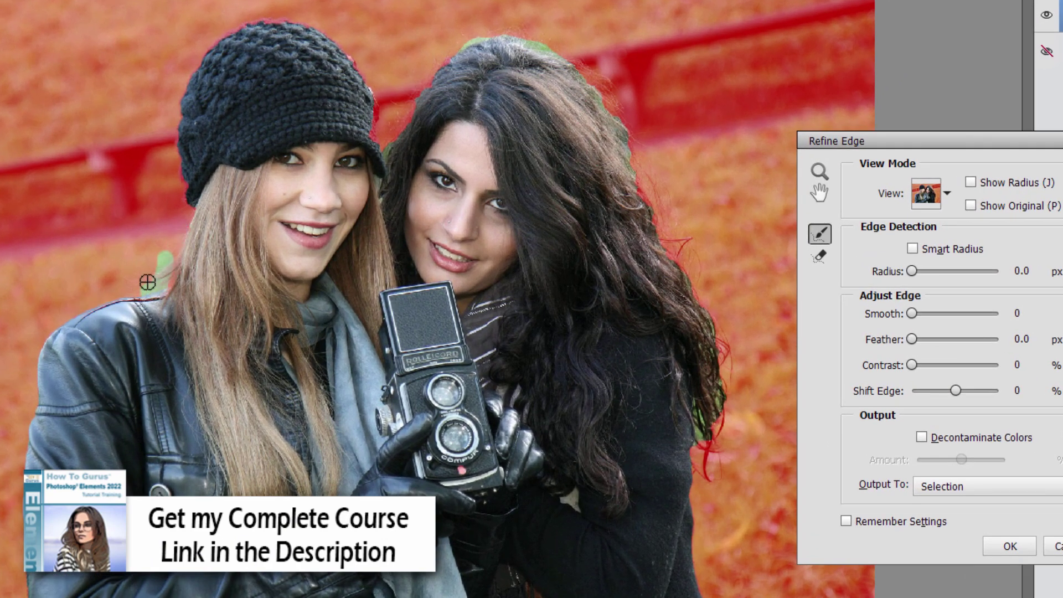
{"action": "key", "text": "Tab"}
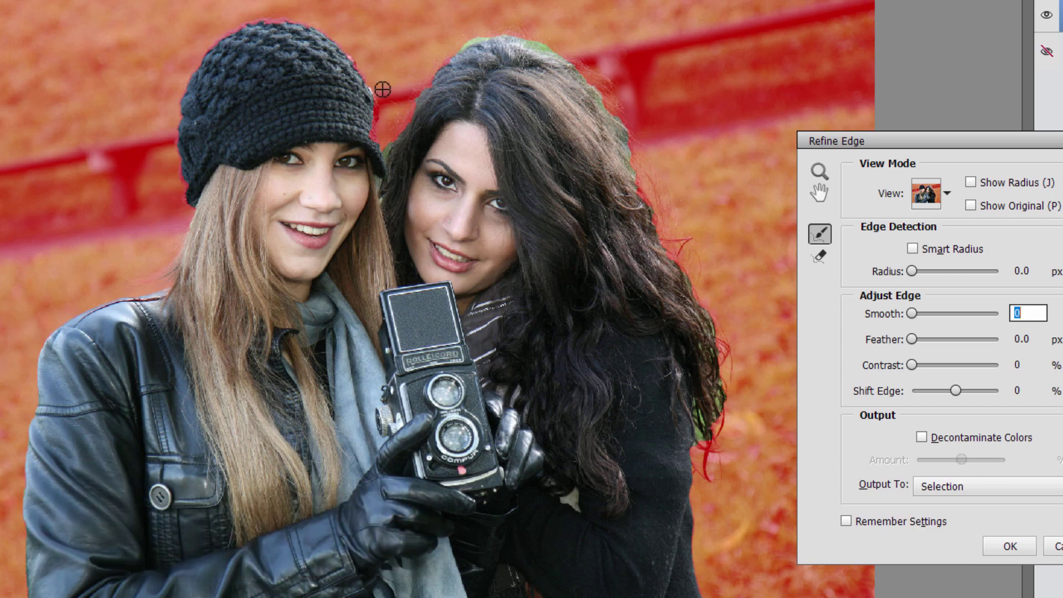
{"action": "left_click_drag", "start_coordinate": [380, 90], "coordinate": [389, 142]}
{"action": "mouse_move", "coordinate": [453, 50]}
{"action": "left_mouse_down"}
{"action": "mouse_move", "coordinate": [519, 39]}
{"action": "mouse_move", "coordinate": [552, 50]}
{"action": "mouse_move", "coordinate": [584, 70]}
{"action": "mouse_move", "coordinate": [665, 169]}
{"action": "mouse_move", "coordinate": [625, 145]}
{"action": "left_mouse_up"}
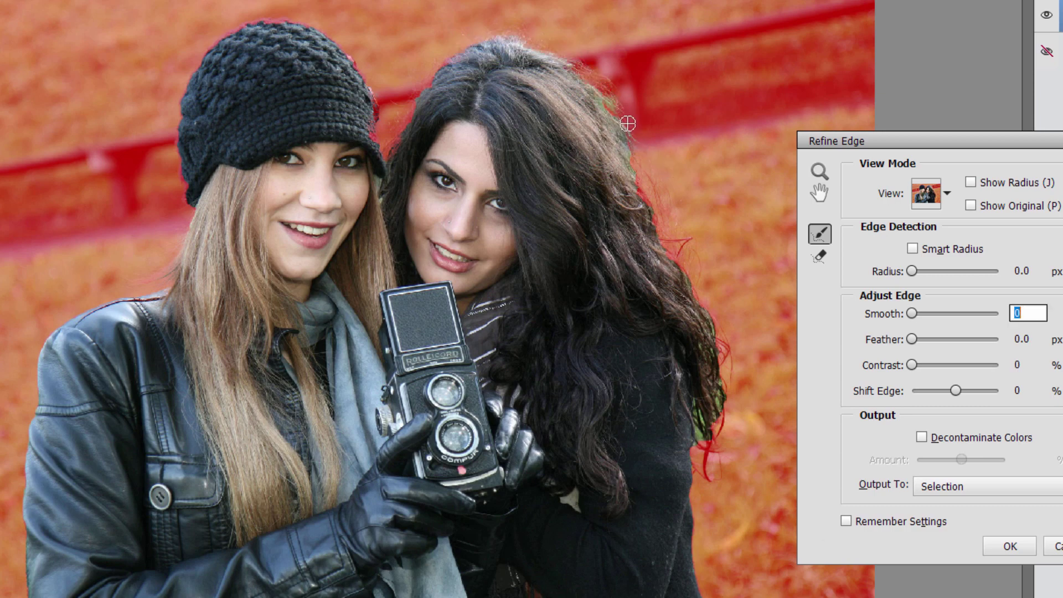
{"action": "mouse_move", "coordinate": [647, 190]}
{"action": "left_mouse_down"}
{"action": "mouse_move", "coordinate": [669, 238]}
{"action": "mouse_move", "coordinate": [670, 217]}
{"action": "mouse_move", "coordinate": [650, 193]}
{"action": "mouse_move", "coordinate": [720, 354]}
{"action": "mouse_move", "coordinate": [723, 427]}
{"action": "mouse_move", "coordinate": [713, 430]}
{"action": "mouse_move", "coordinate": [692, 402]}
{"action": "mouse_move", "coordinate": [702, 463]}
{"action": "left_mouse_up"}
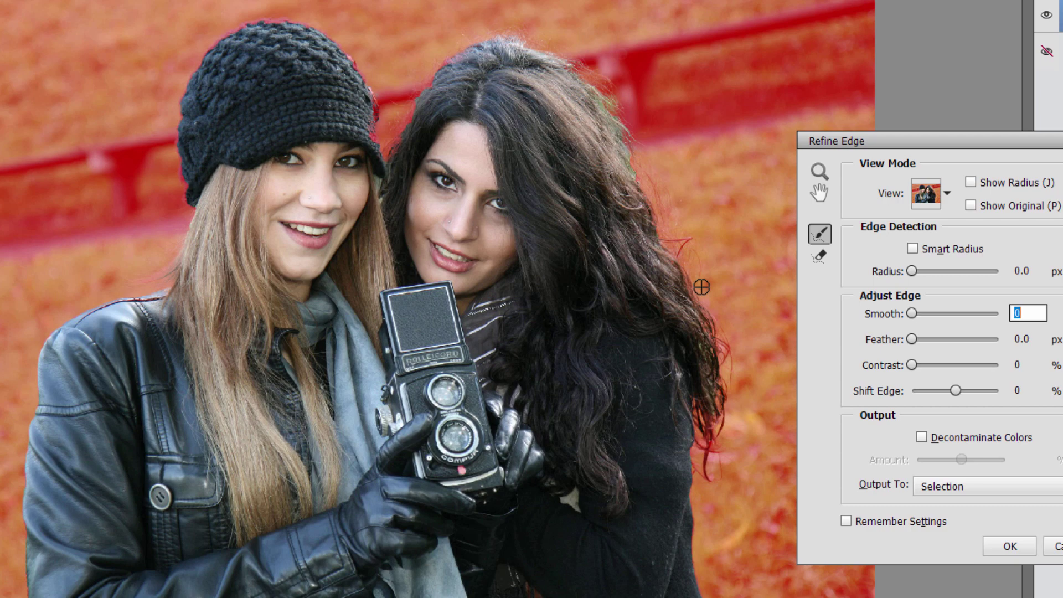
Output the refined selection to a New Layer with Layer Mask.
{"action": "left_click", "coordinate": [938, 485]}
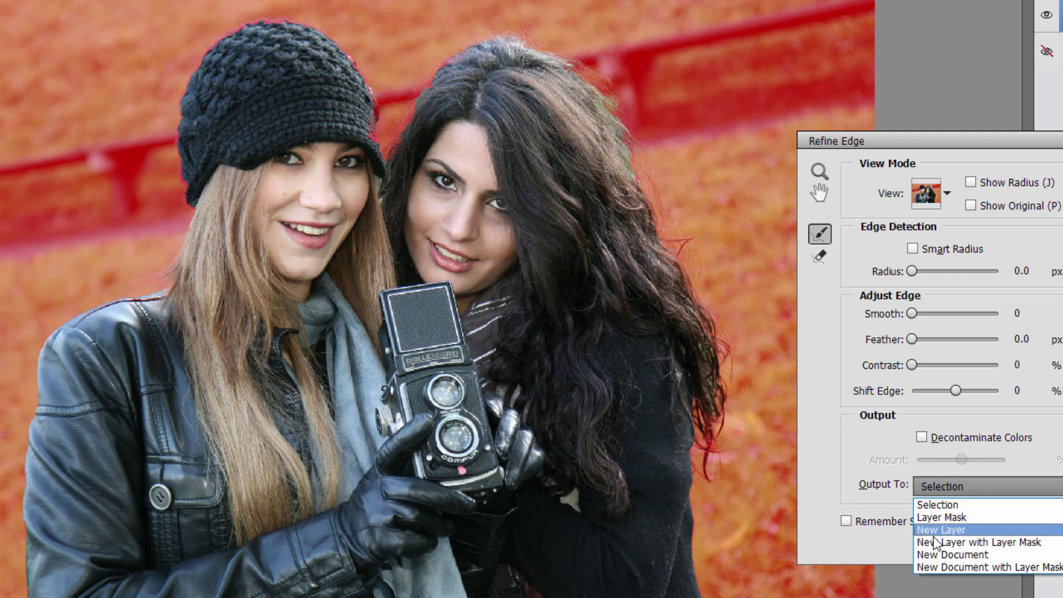
{"action": "left_click", "coordinate": [992, 542]}
{"action": "left_click", "coordinate": [1015, 544]}
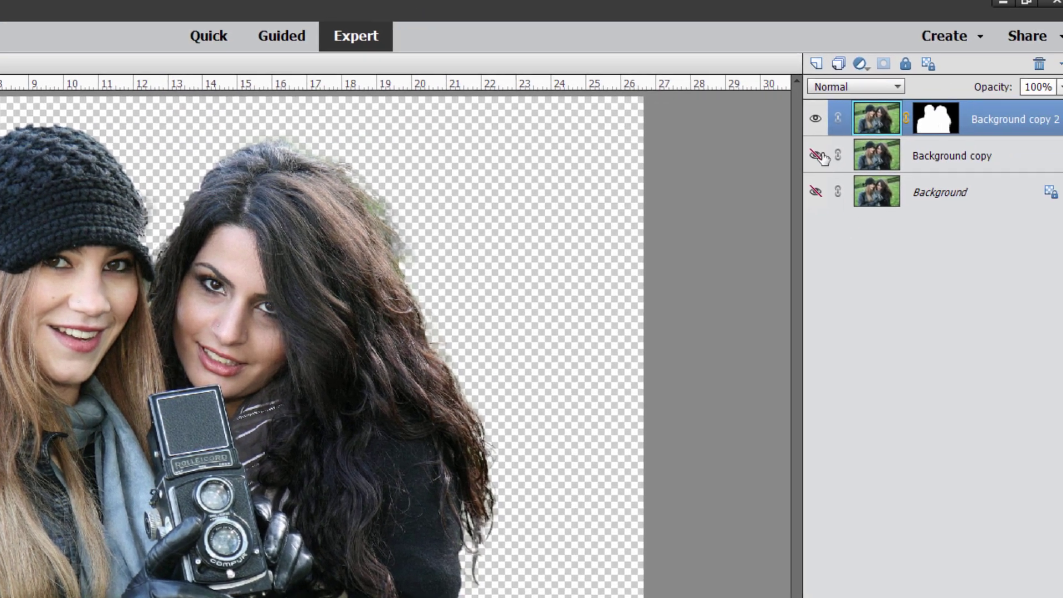
Make Background copy visible, select it, and duplicate it as Background copy 3.
{"action": "left_click", "coordinate": [1046, 51]}
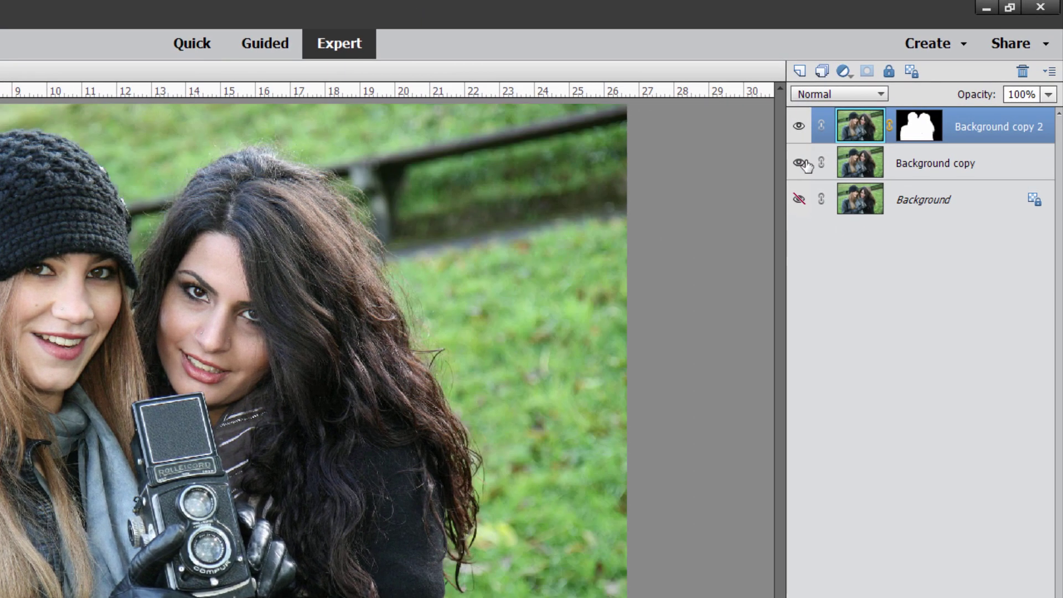
{"action": "left_click", "coordinate": [926, 162]}
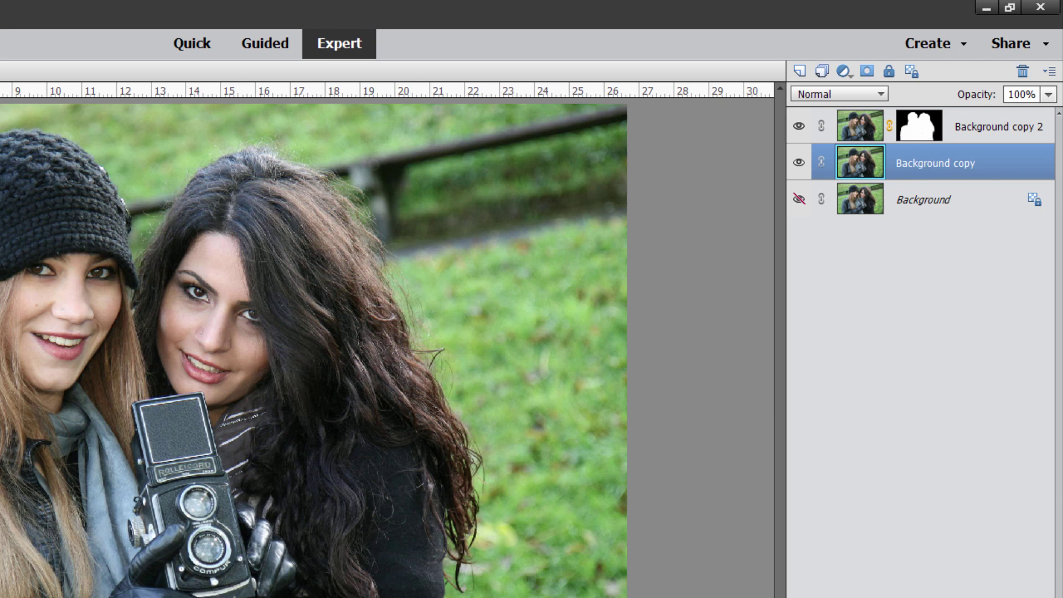
{"action": "right_click", "coordinate": [912, 169]}
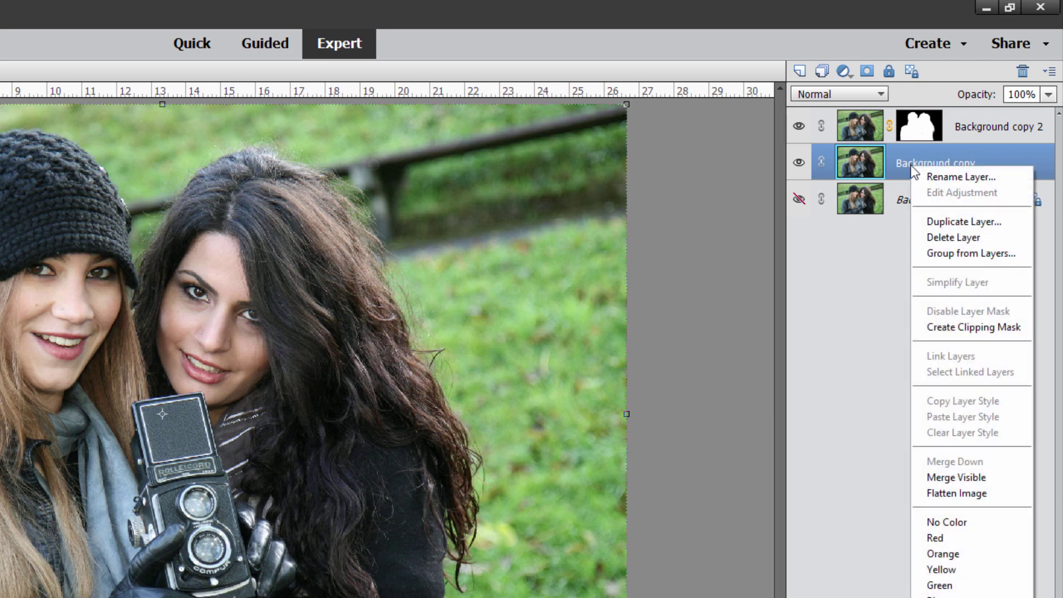
{"action": "left_click", "coordinate": [944, 220]}
{"action": "left_click", "coordinate": [432, 275]}
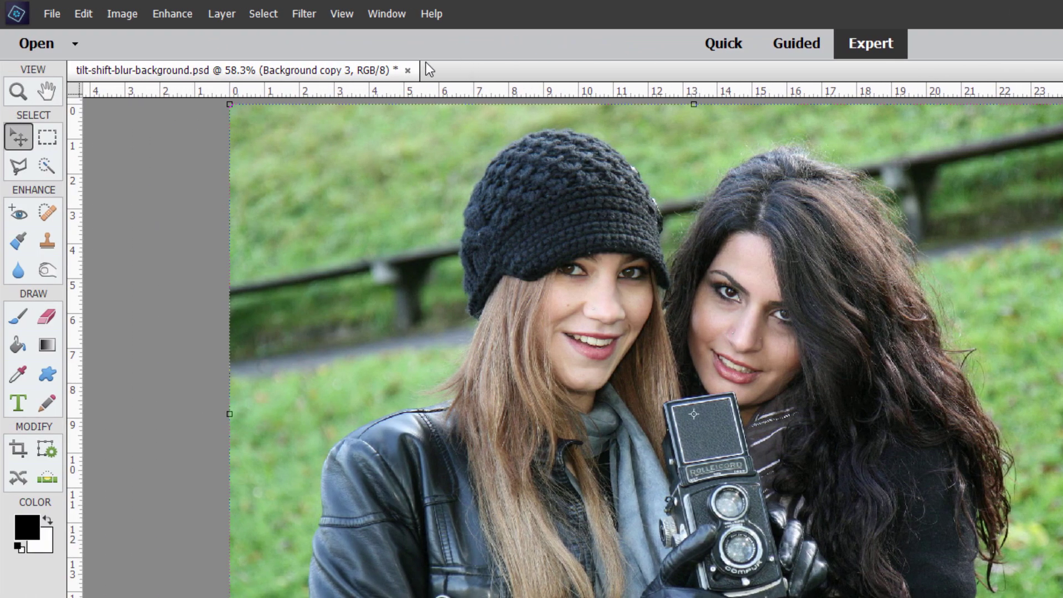
Apply a Gaussian Blur with a 12-pixel radius to Background copy 3.
{"action": "left_click", "coordinate": [236, 13]}
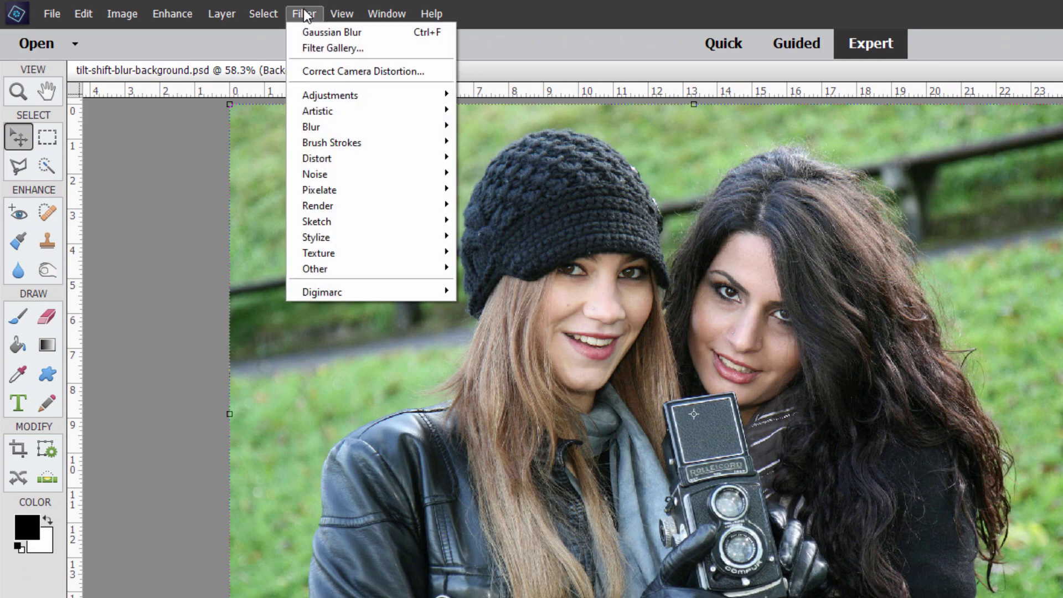
{"action": "mouse_move", "coordinate": [348, 131]}
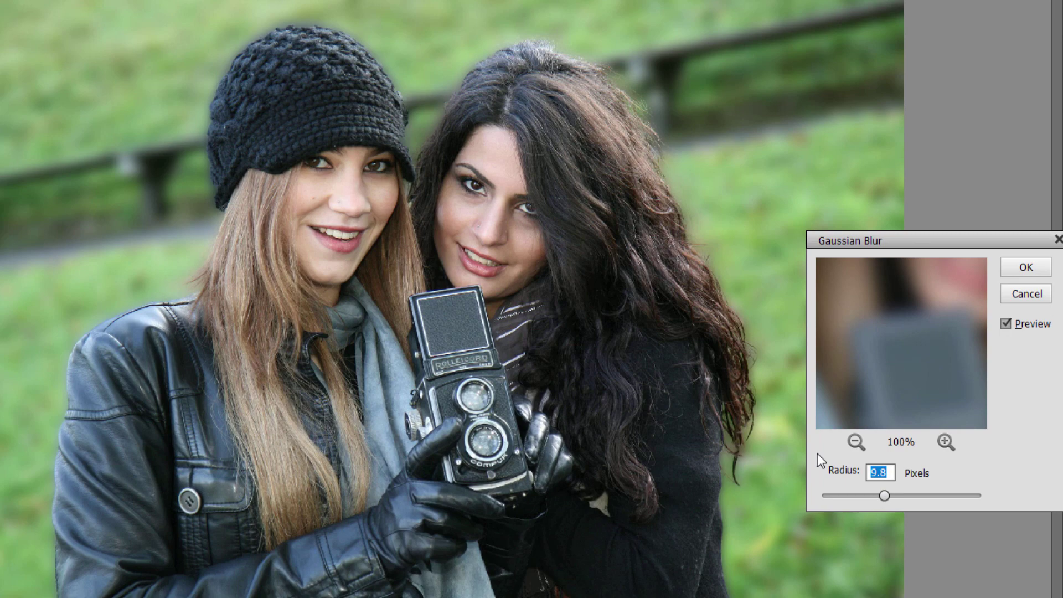
{"action": "type", "text": "12"}
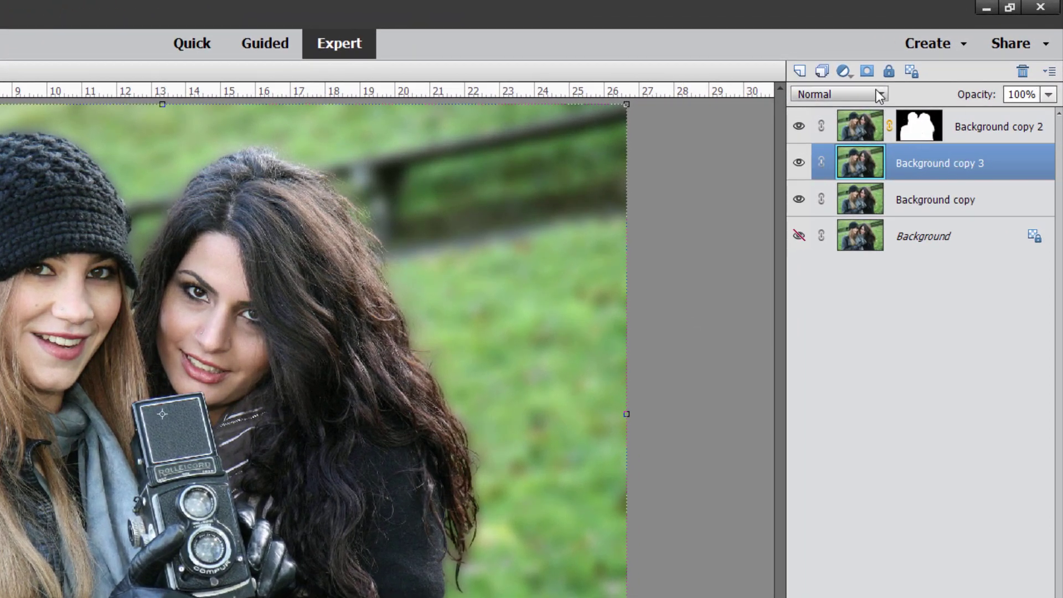
Add a layer mask to Background copy 3 and choose a gradient with the Gradient tool.
{"action": "left_click", "coordinate": [866, 73]}
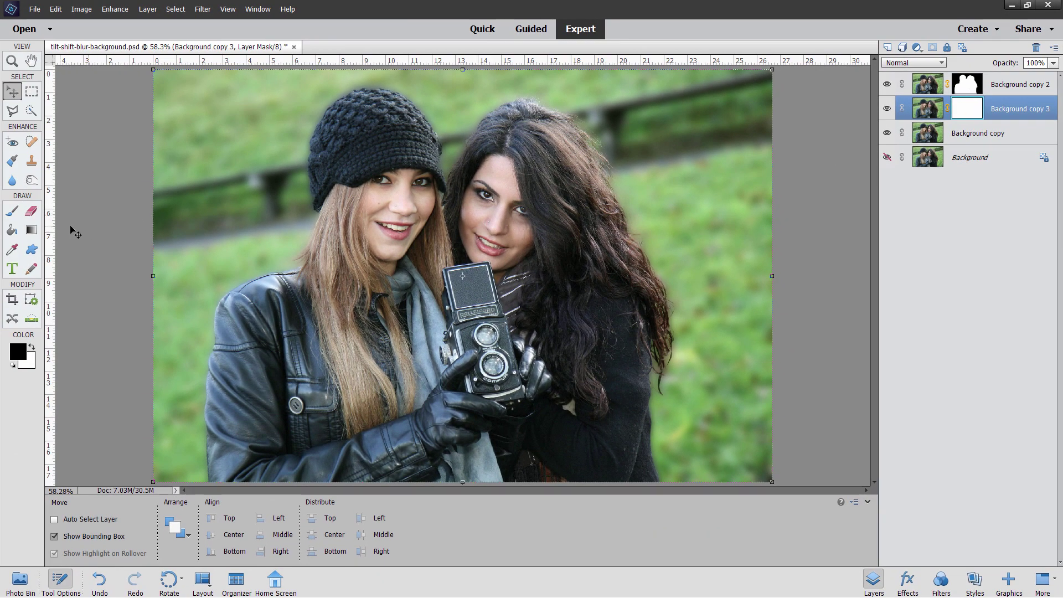
{"action": "left_click", "coordinate": [31, 230]}
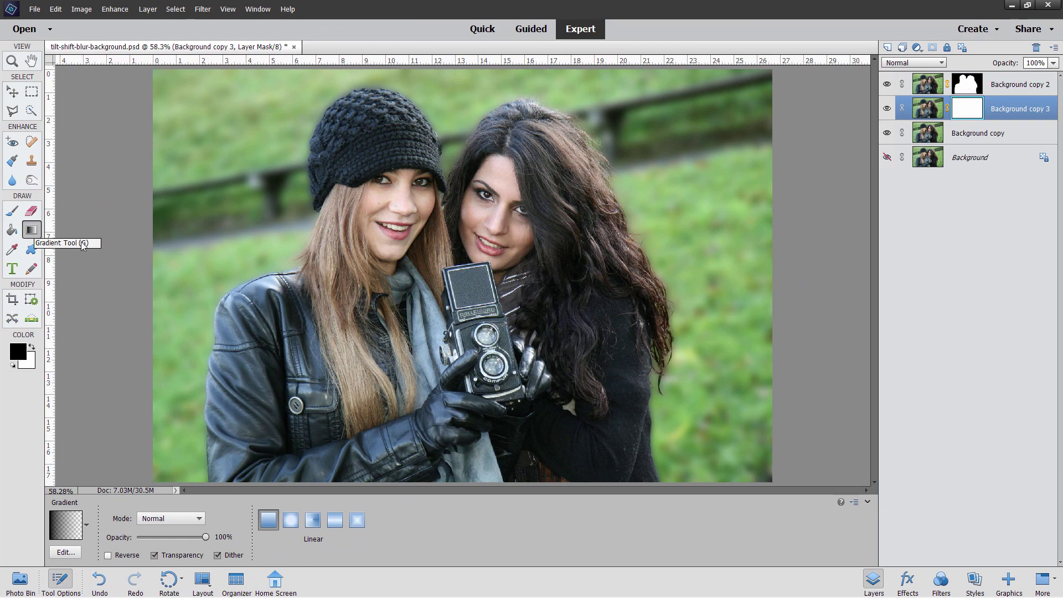
{"action": "left_click", "coordinate": [67, 533]}
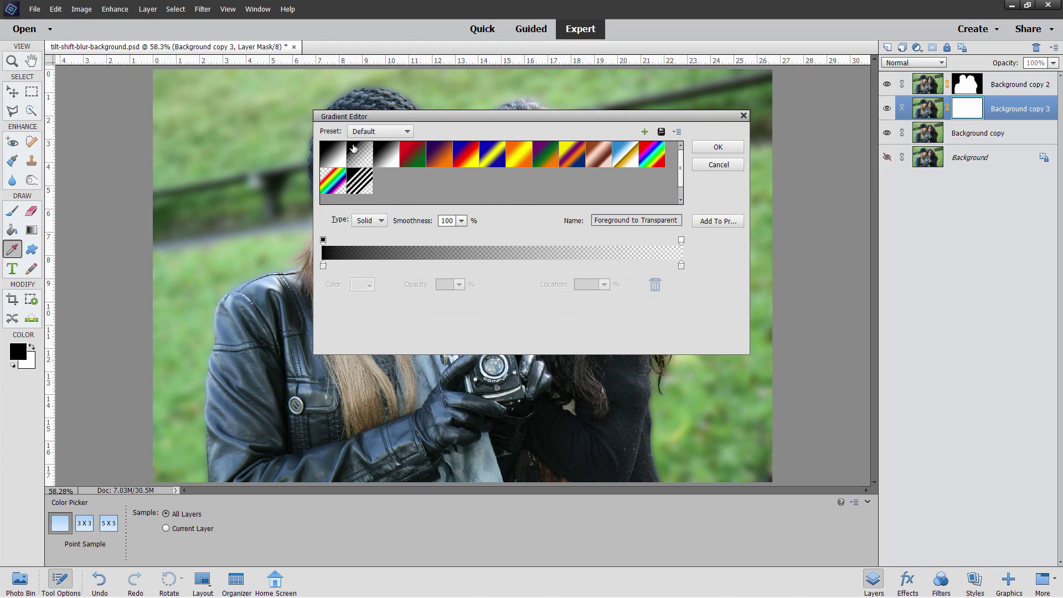
{"action": "left_click", "coordinate": [718, 147]}
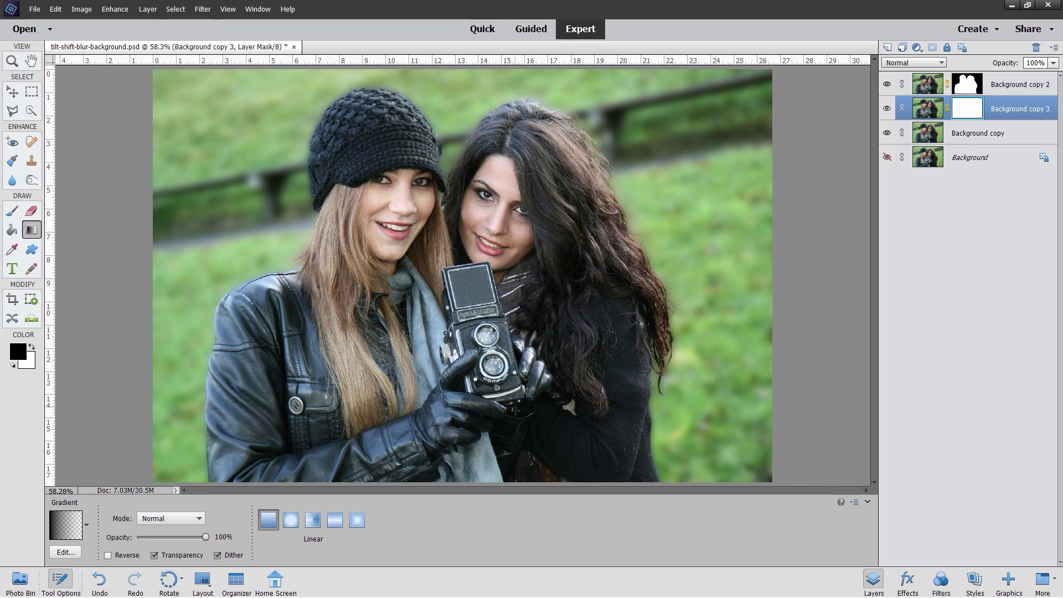
Draw a Shift-constrained vertical gradient on the mask so the blur fades upward.
{"action": "key", "text": "shift"}
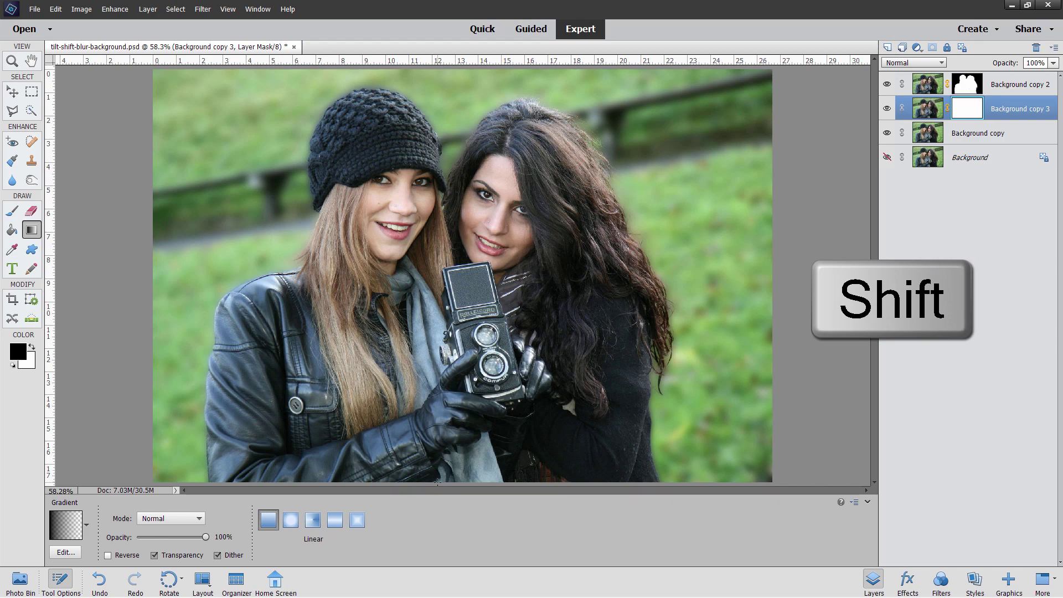
{"action": "left_click_drag", "start_coordinate": [437, 397], "coordinate": [438, 204]}
{"action": "left_click_drag", "start_coordinate": [449, 101], "coordinate": [449, 71]}
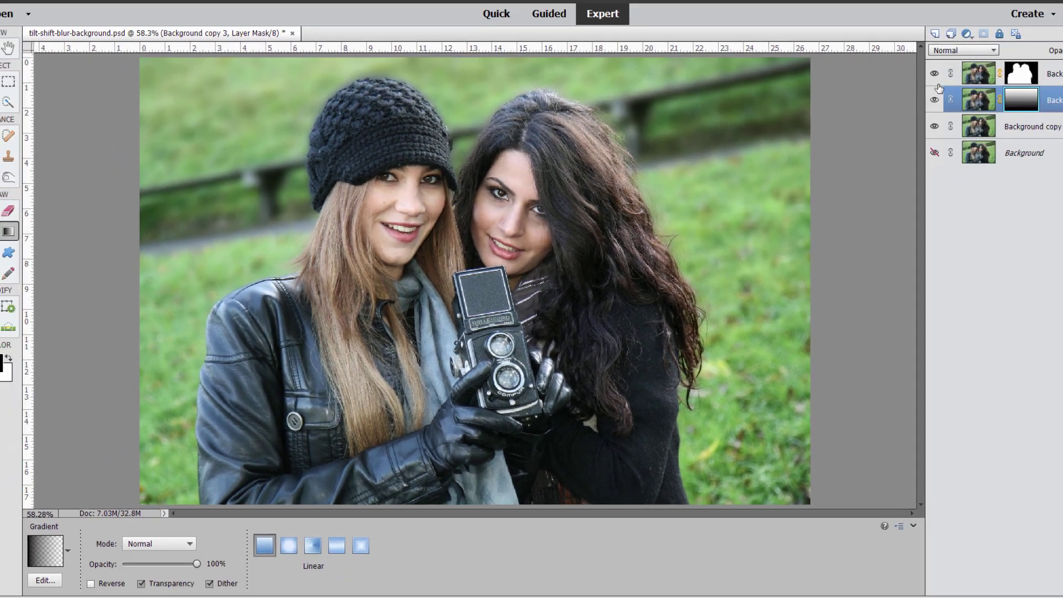
Hide the Background copy 2 cutout and rename Background copy 3 to 'Blur'.
{"action": "left_click", "coordinate": [933, 77]}
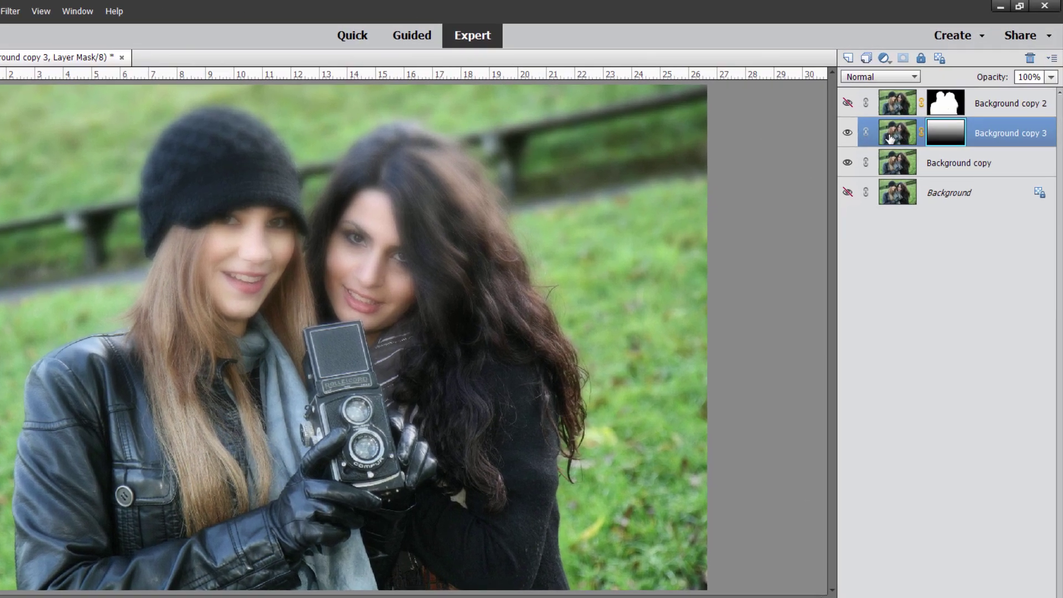
{"action": "double_click", "coordinate": [1007, 111]}
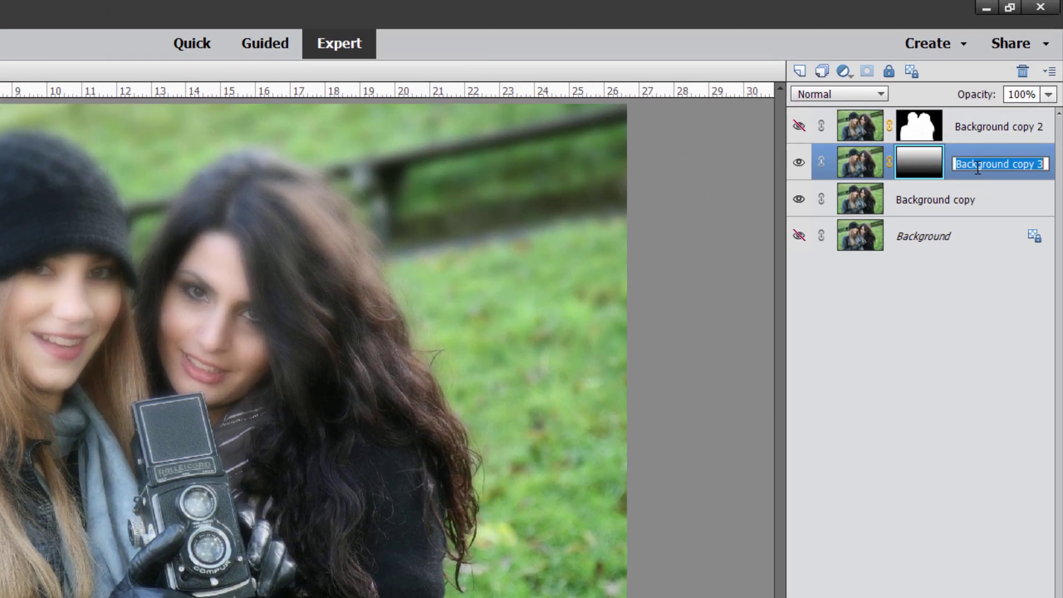
{"action": "type", "text": "Blur"}
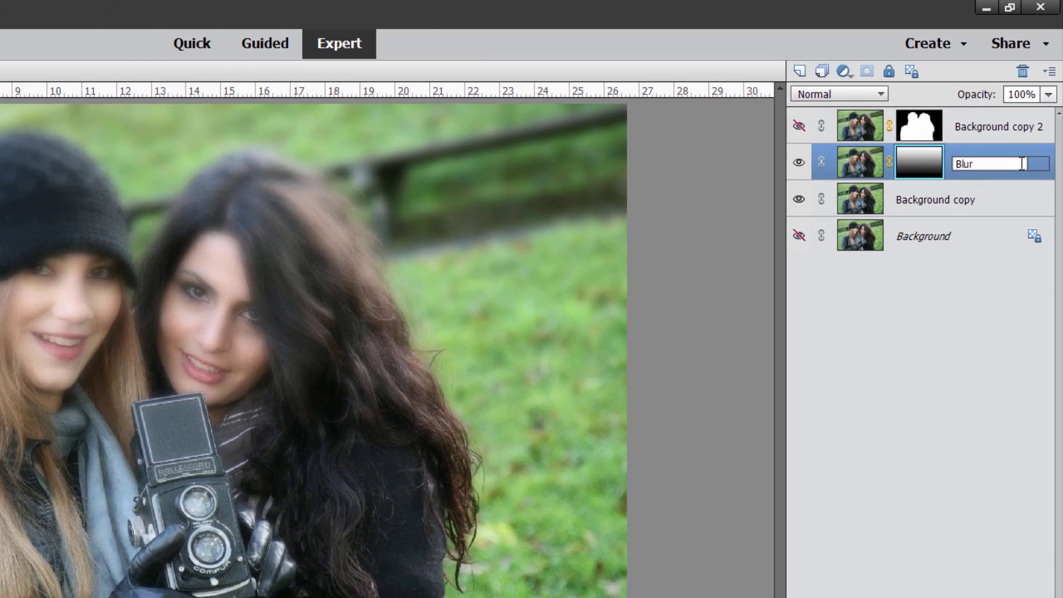
{"action": "key", "text": "Return"}
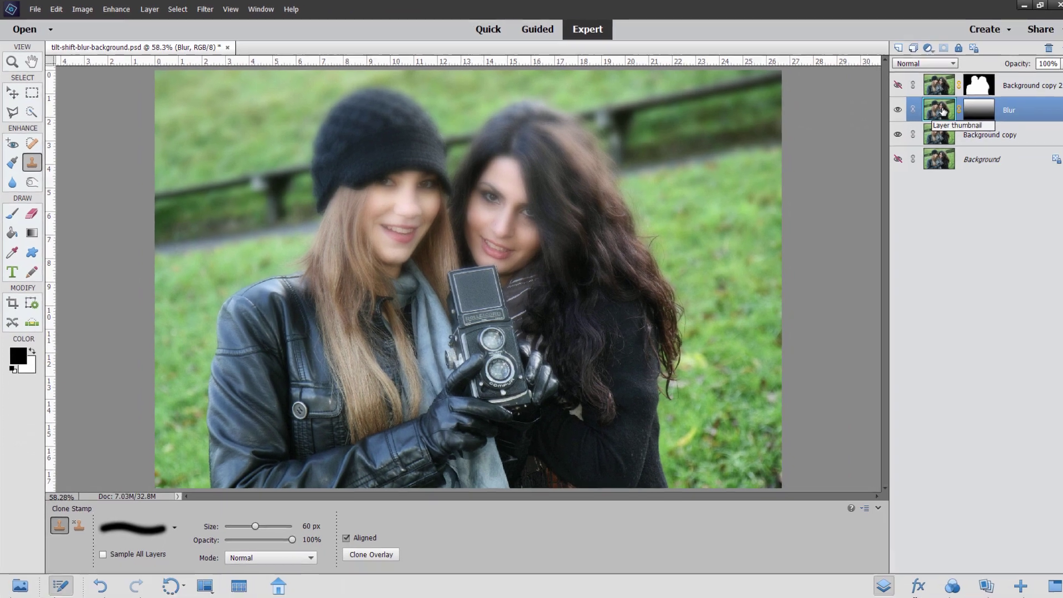
Clone sampled background over the Blur layer's image to clean it up.
{"action": "left_click", "coordinate": [931, 111]}
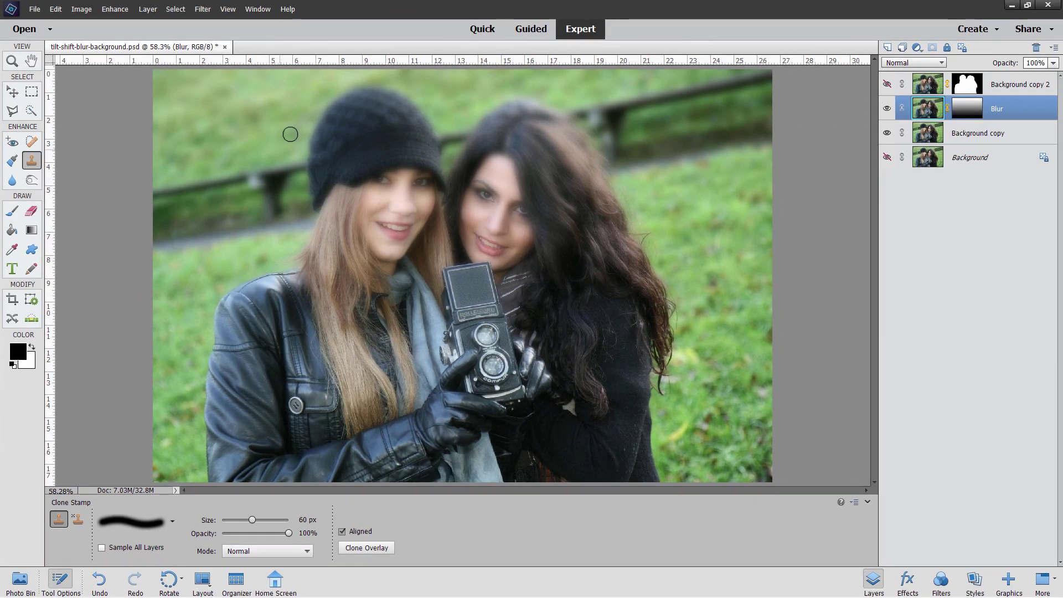
{"action": "key", "text": "alt"}
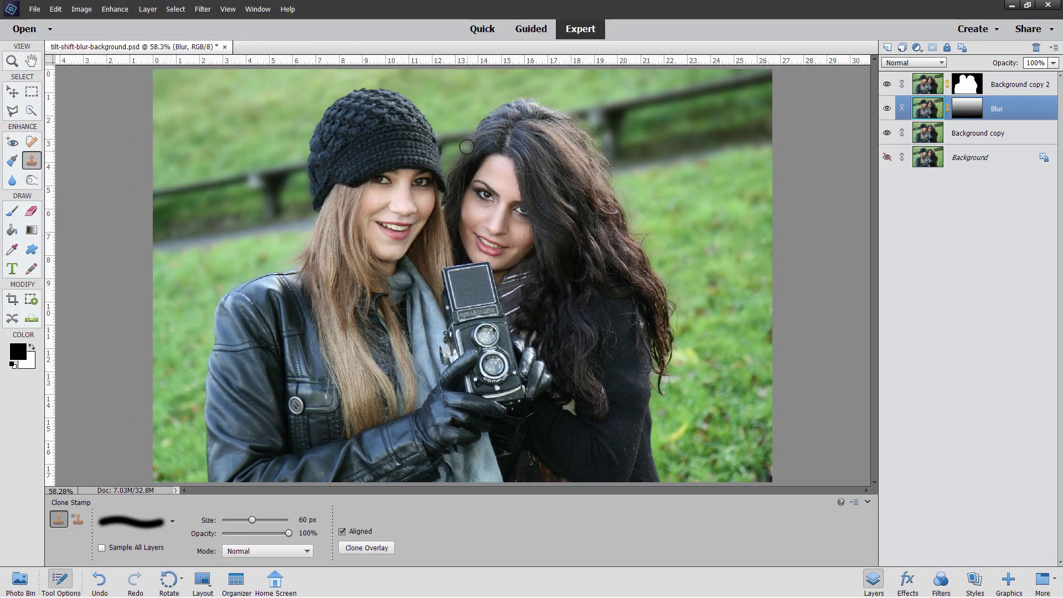
{"action": "left_click", "coordinate": [12, 92]}
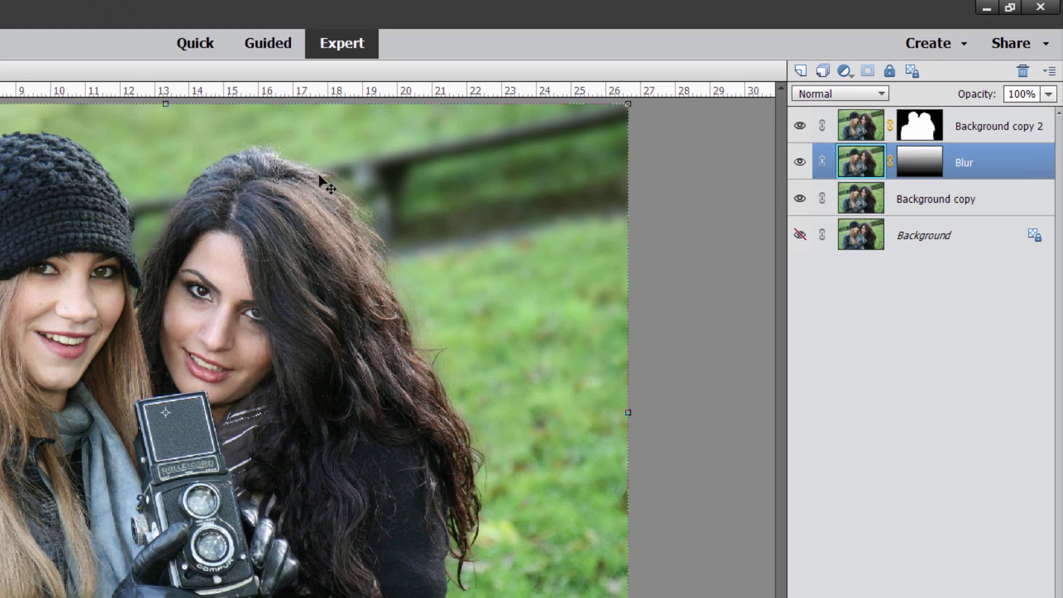
Add a new layer and draw a vertical black-to-transparent gradient down from the photo's top.
{"action": "left_click", "coordinate": [799, 71]}
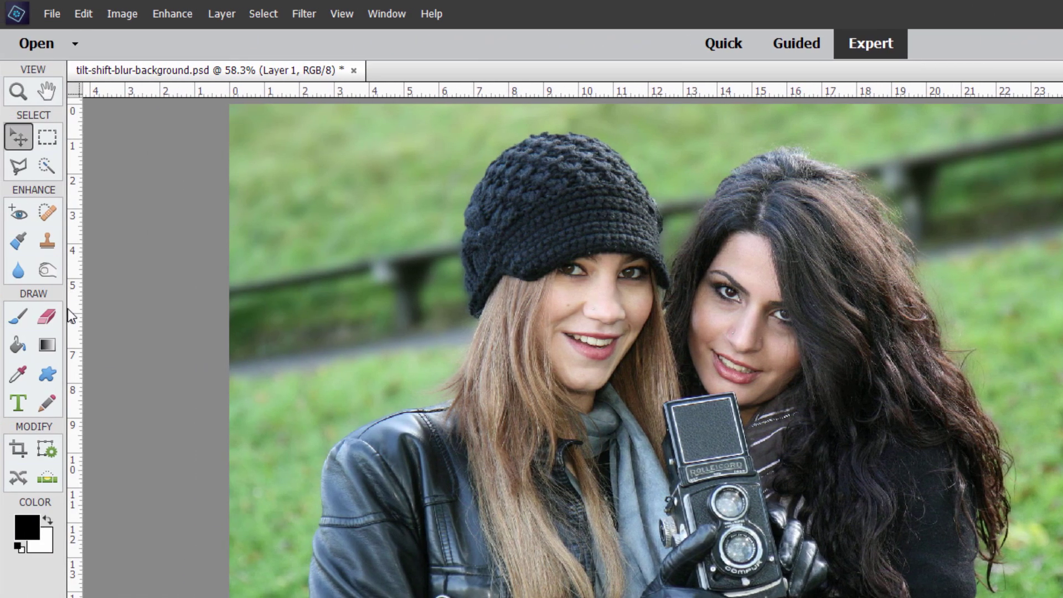
{"action": "left_click", "coordinate": [48, 346]}
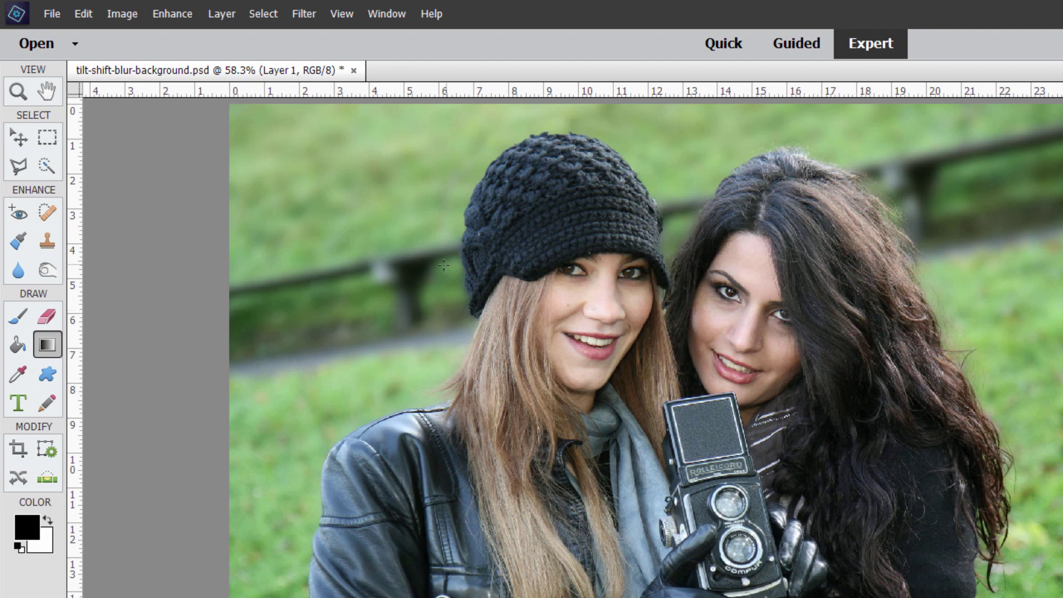
{"action": "key", "text": "shift"}
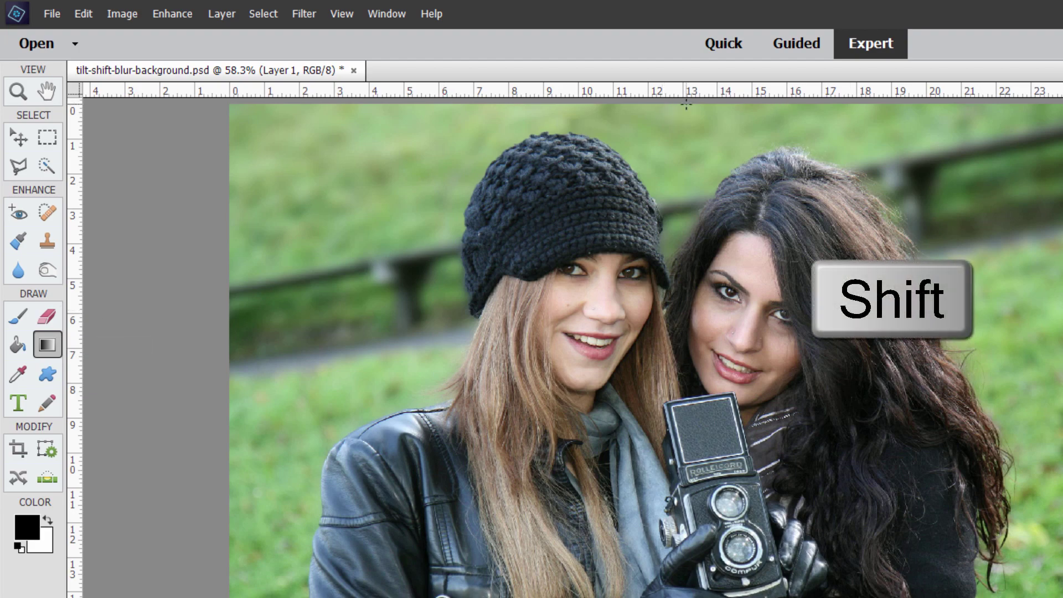
{"action": "left_click_drag", "start_coordinate": [686, 104], "coordinate": [666, 597]}
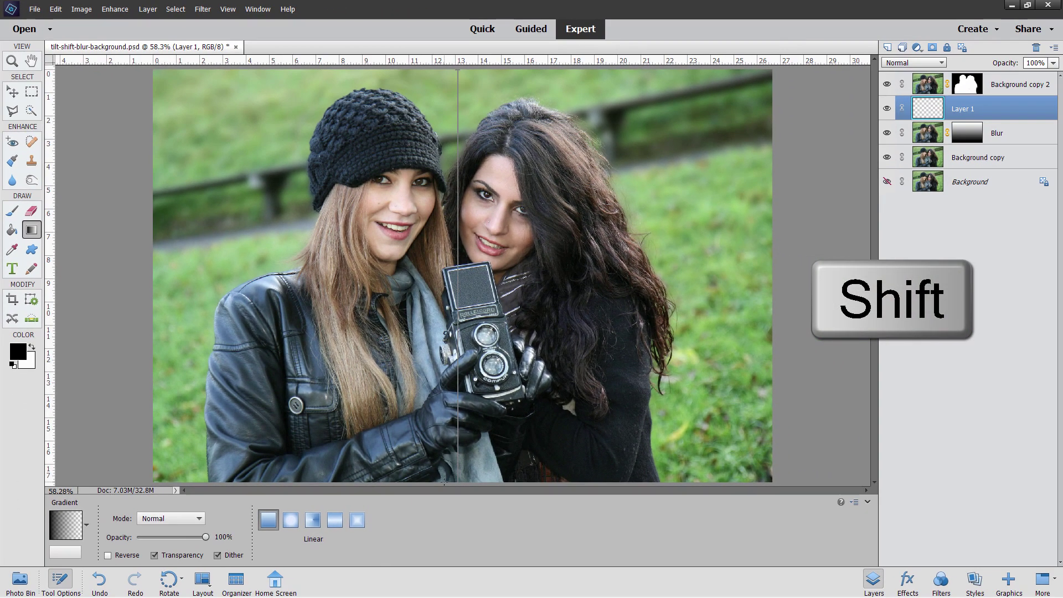
{"action": "left_click_drag", "start_coordinate": [444, 481], "coordinate": [444, 481]}
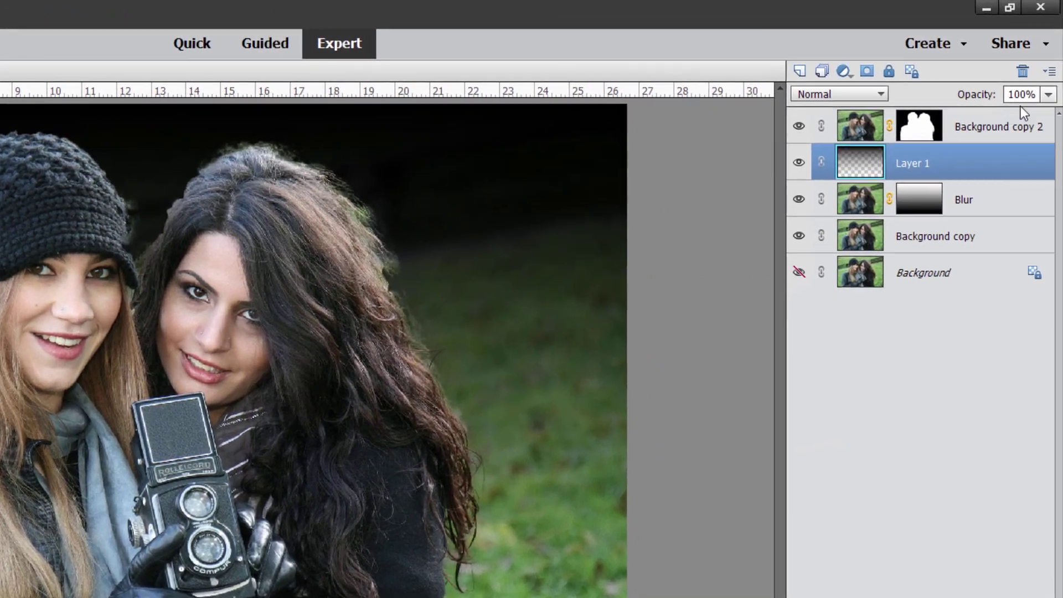
Set Layer 1's opacity to 50%.
{"action": "left_click", "coordinate": [1048, 95]}
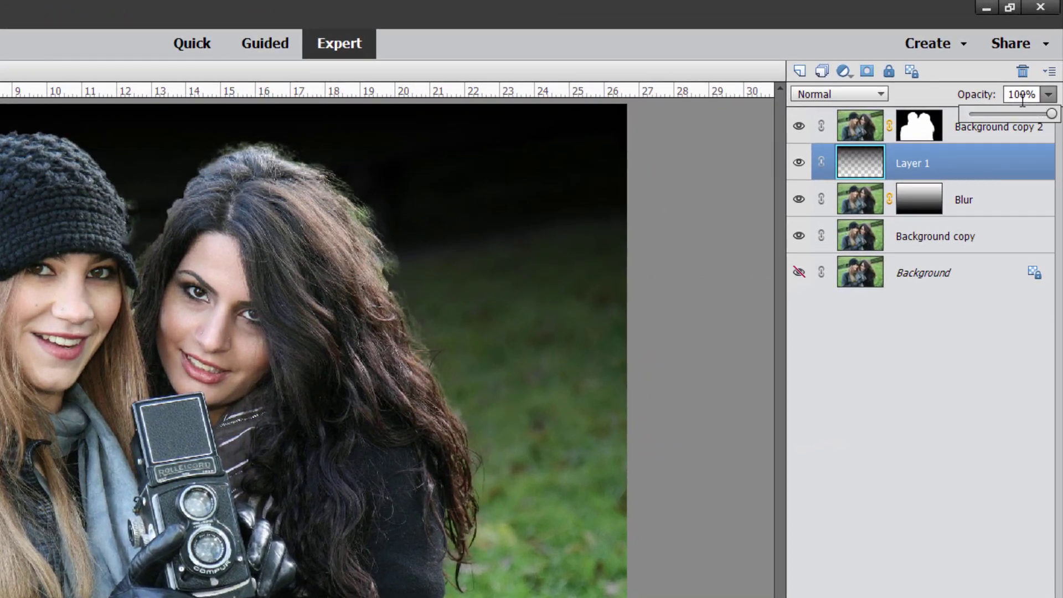
{"action": "left_click", "coordinate": [1021, 96]}
{"action": "left_click_drag", "start_coordinate": [1033, 98], "coordinate": [1002, 98]}
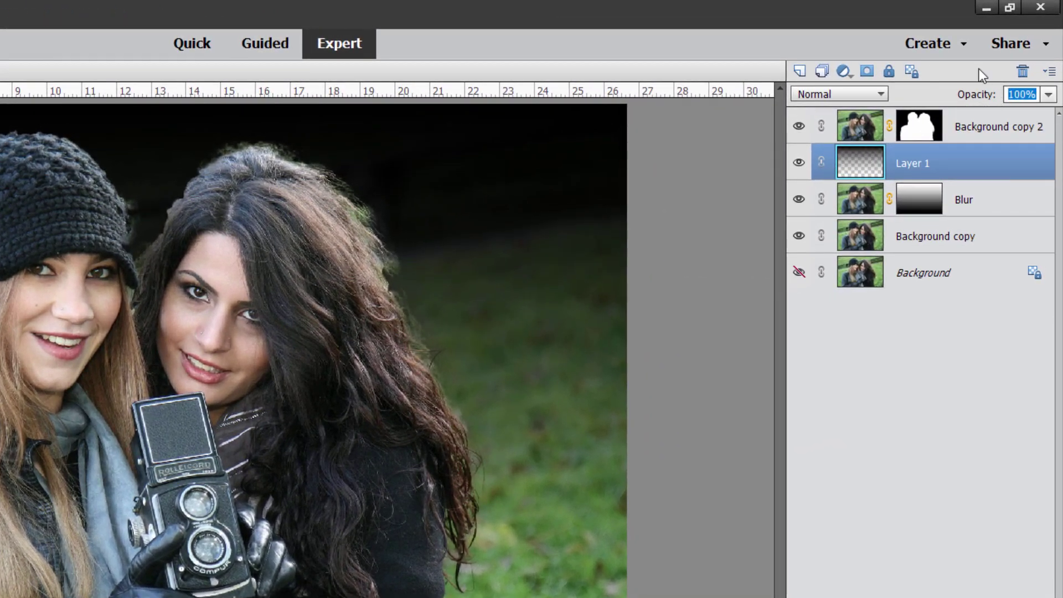
{"action": "type", "text": "50"}
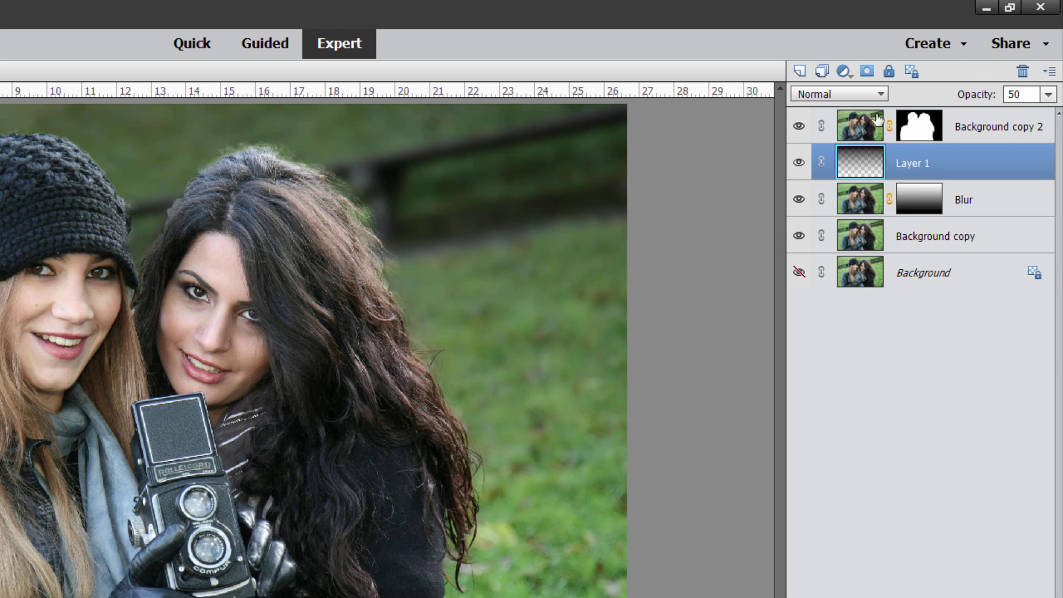
Change Layer 1's blend mode from Normal to Overlay.
{"action": "left_click", "coordinate": [817, 95]}
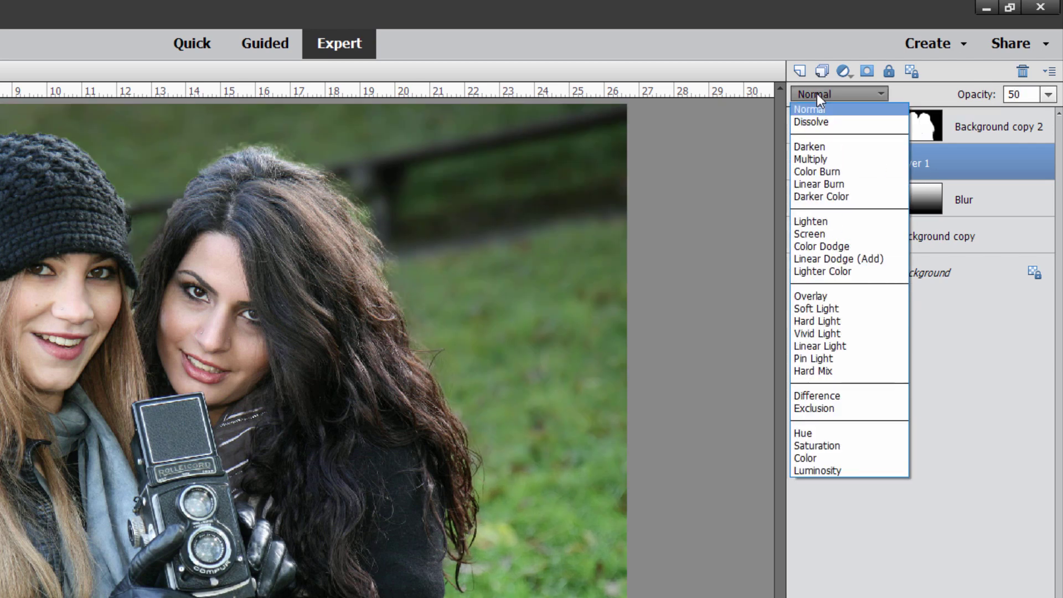
{"action": "left_click", "coordinate": [840, 296]}
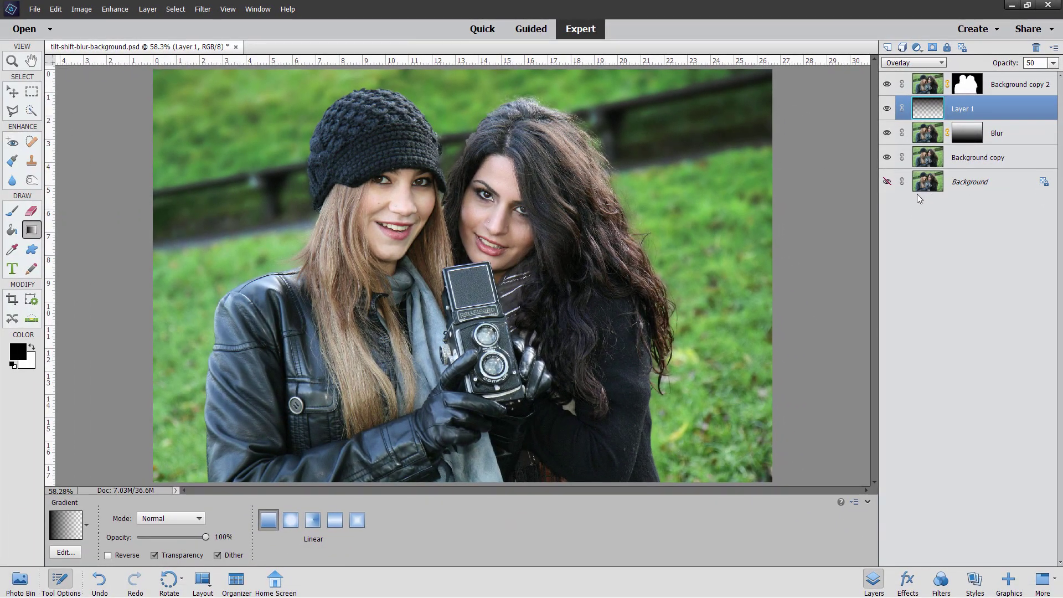
Duplicate the Background layer and move the copy to the top of the layer stack.
{"action": "left_click", "coordinate": [968, 187]}
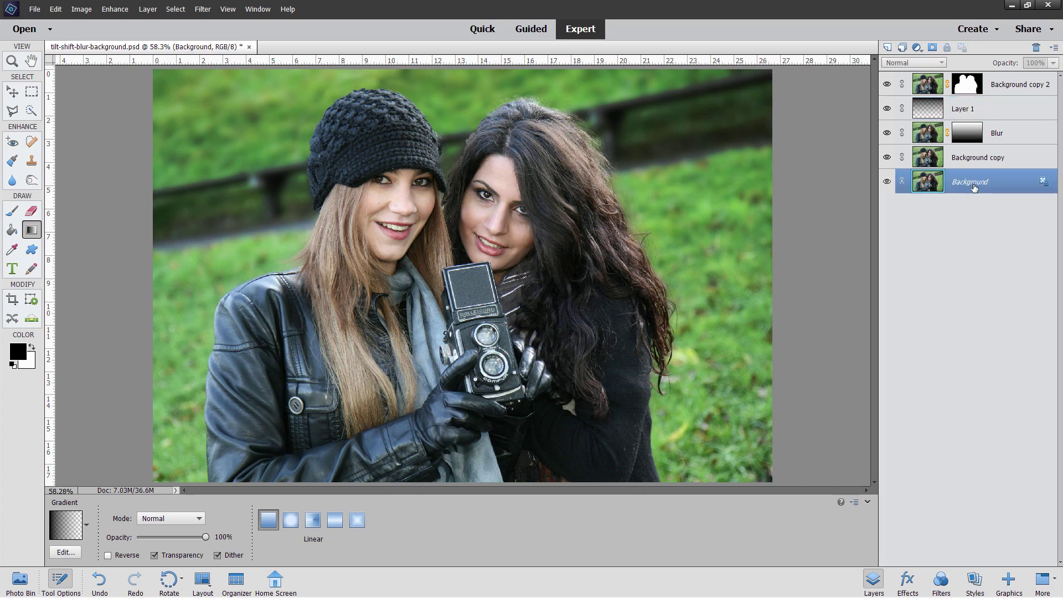
{"action": "right_click", "coordinate": [973, 187]}
{"action": "left_click", "coordinate": [989, 211]}
{"action": "left_click", "coordinate": [630, 181]}
{"action": "left_click_drag", "start_coordinate": [888, 182], "coordinate": [888, 84]}
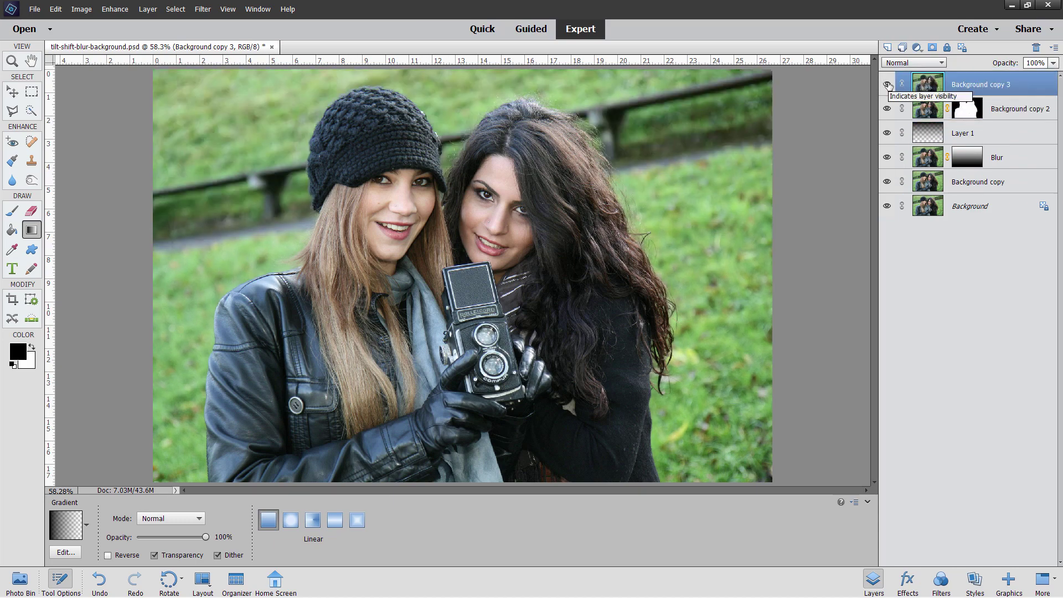
Toggle the top original copy's visibility repeatedly to compare before and after.
{"action": "left_click", "coordinate": [887, 84]}
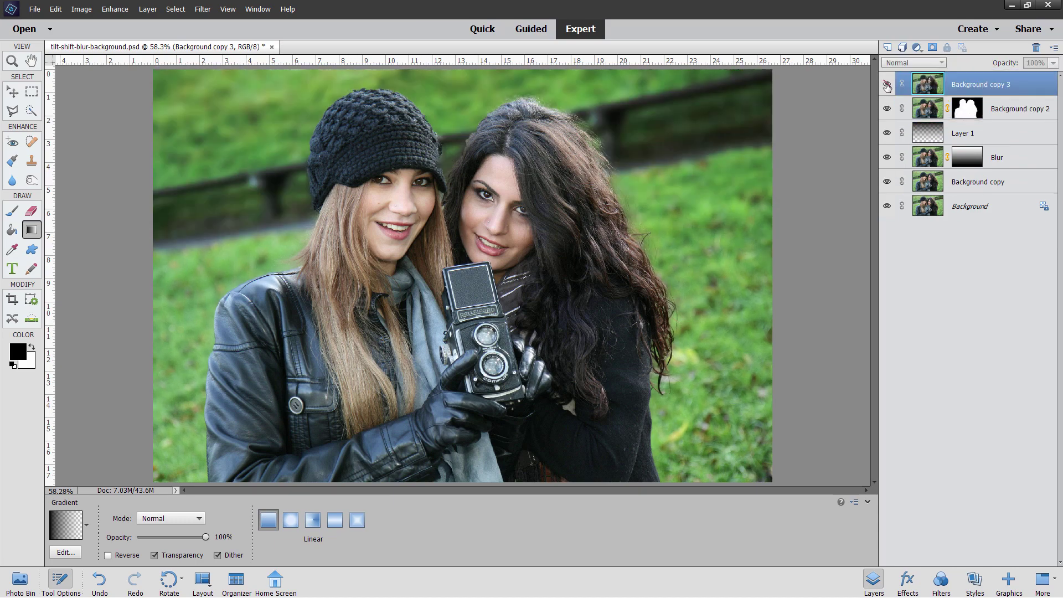
{"action": "left_click", "coordinate": [886, 85]}
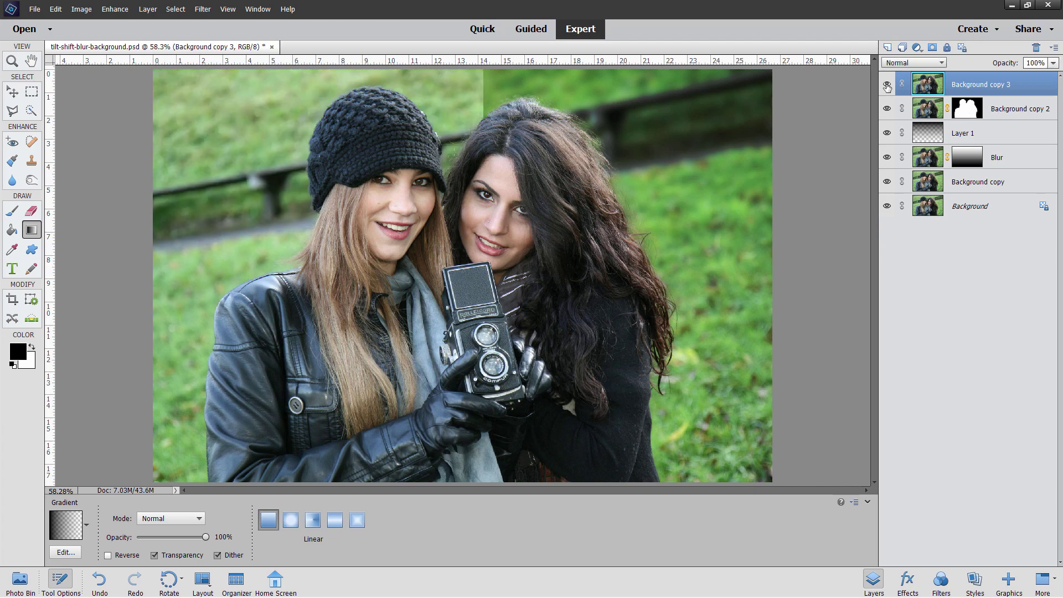
{"action": "left_click", "coordinate": [887, 85]}
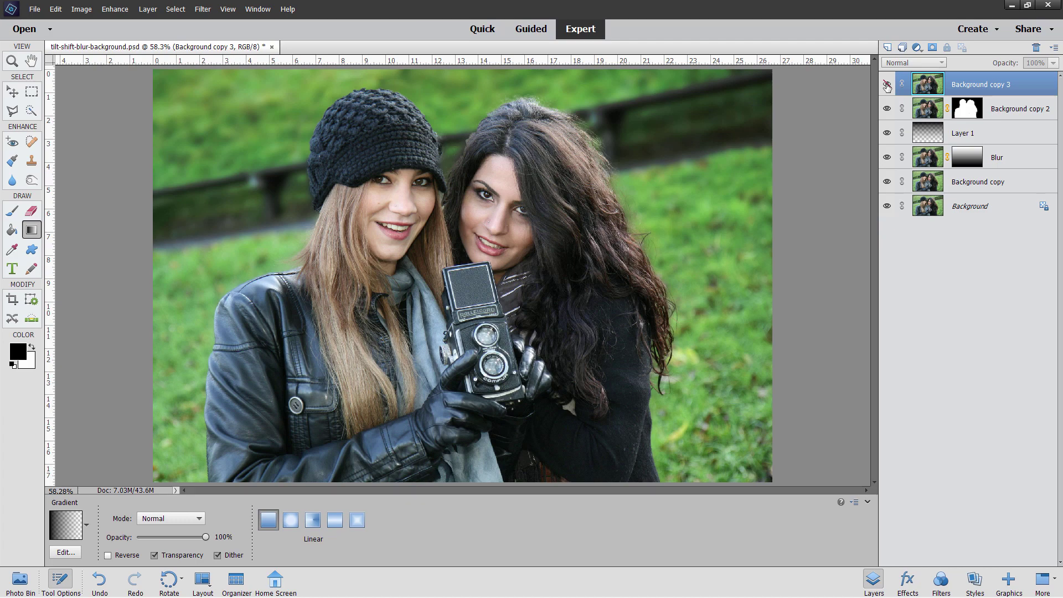
{"action": "left_click", "coordinate": [887, 85]}
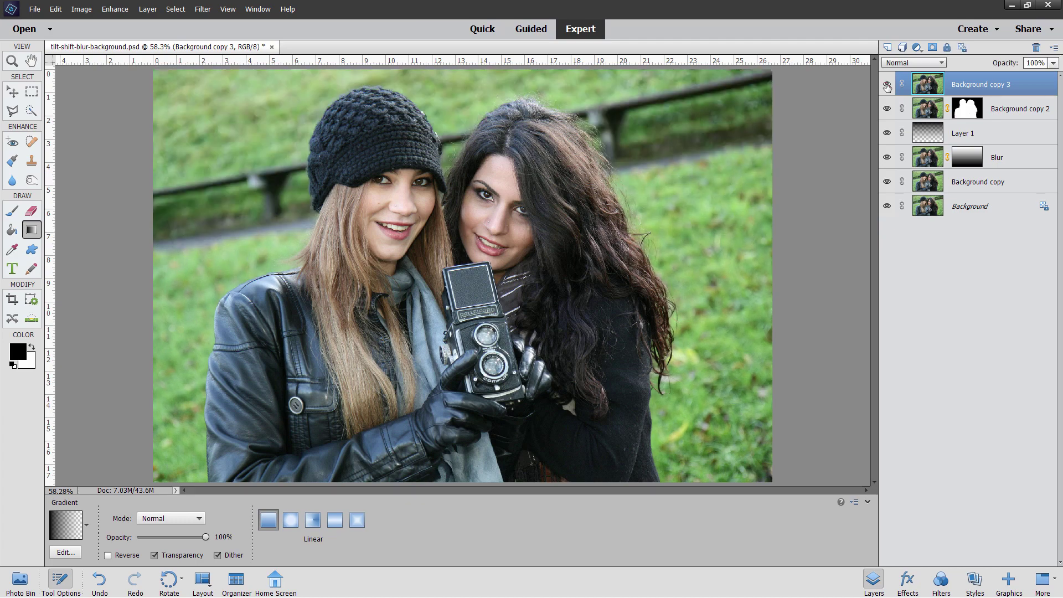
{"action": "left_click", "coordinate": [887, 85]}
{"action": "left_click", "coordinate": [887, 85]}
{"action": "left_click", "coordinate": [886, 85]}
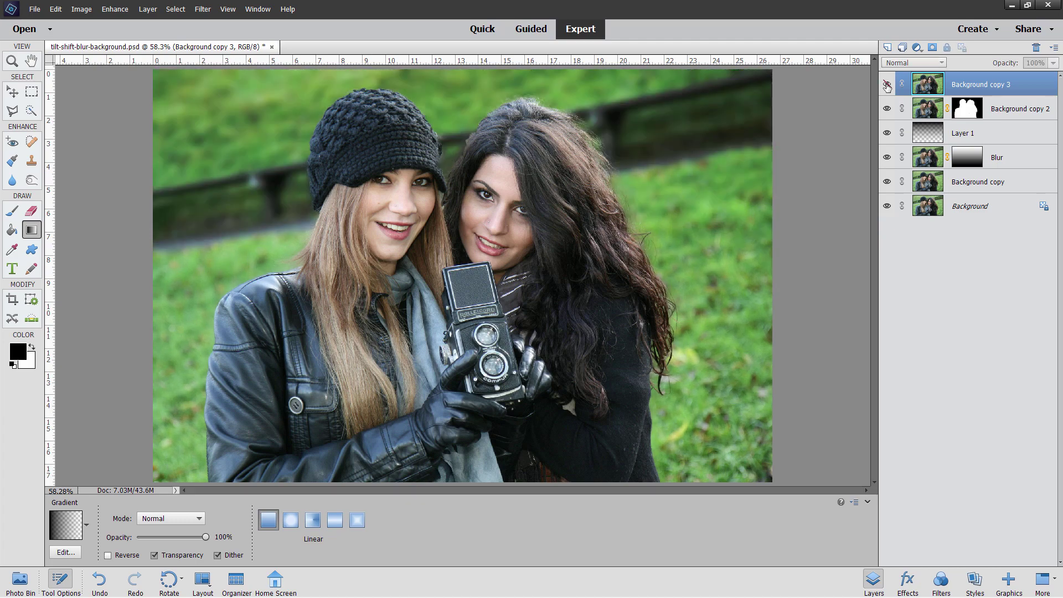